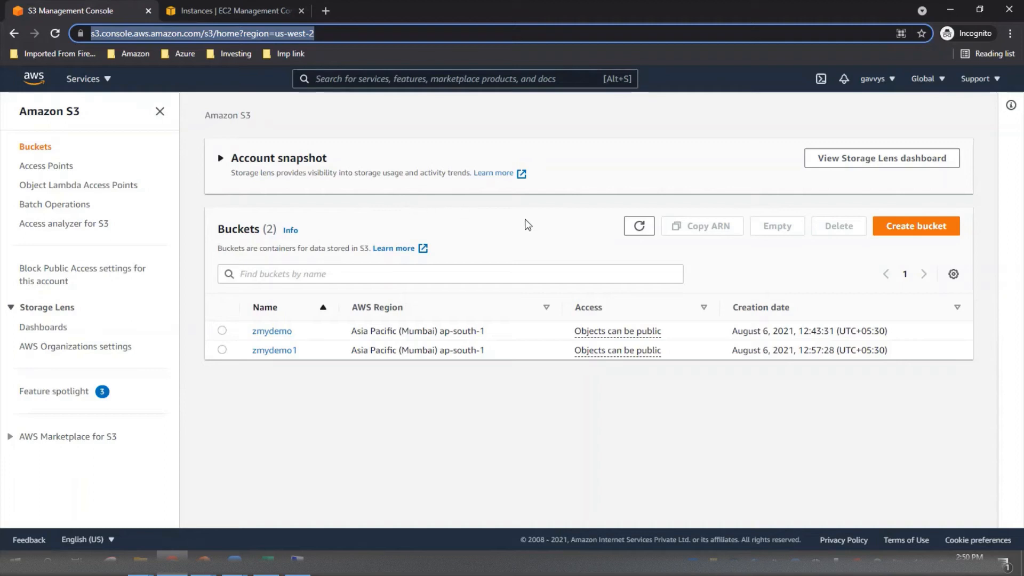
# Start a new S3 bucket named zmydemostaticwebsite in the Asia Pacific (Mumbai) ap-south-1 region.
pyautogui.click(896, 231)
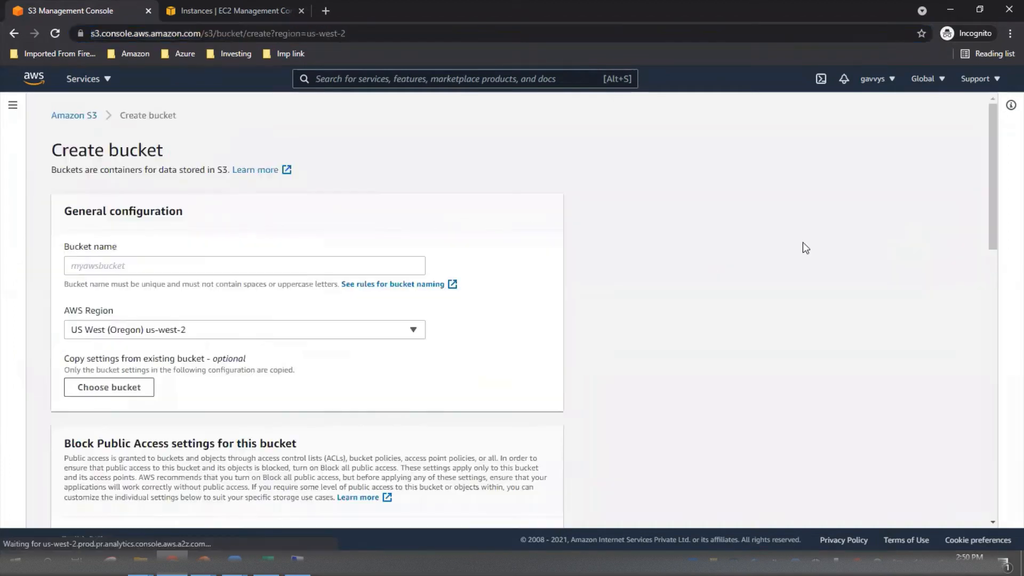
pyautogui.click(250, 265)
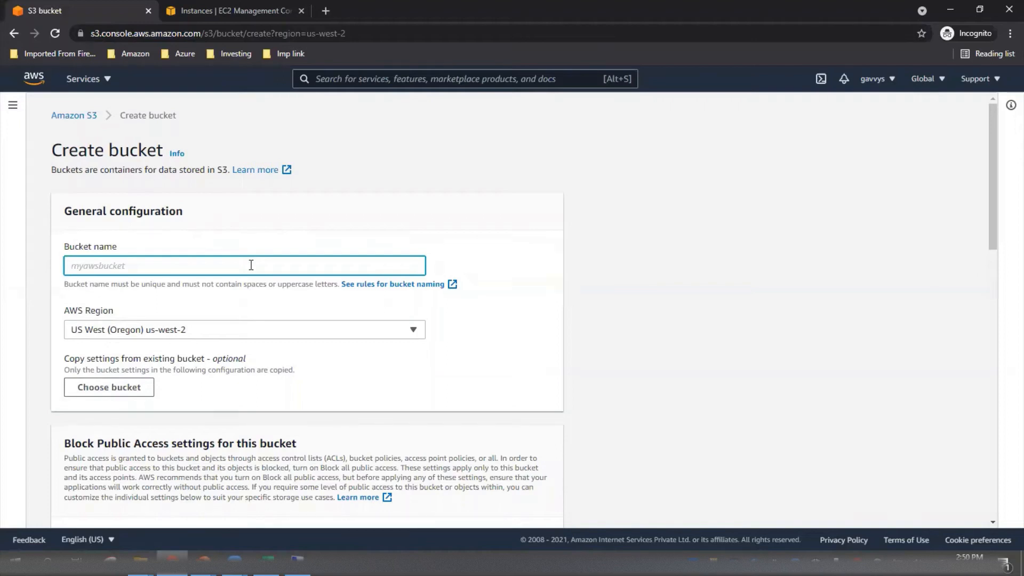
pyautogui.write('zmydemostaticwebsite')
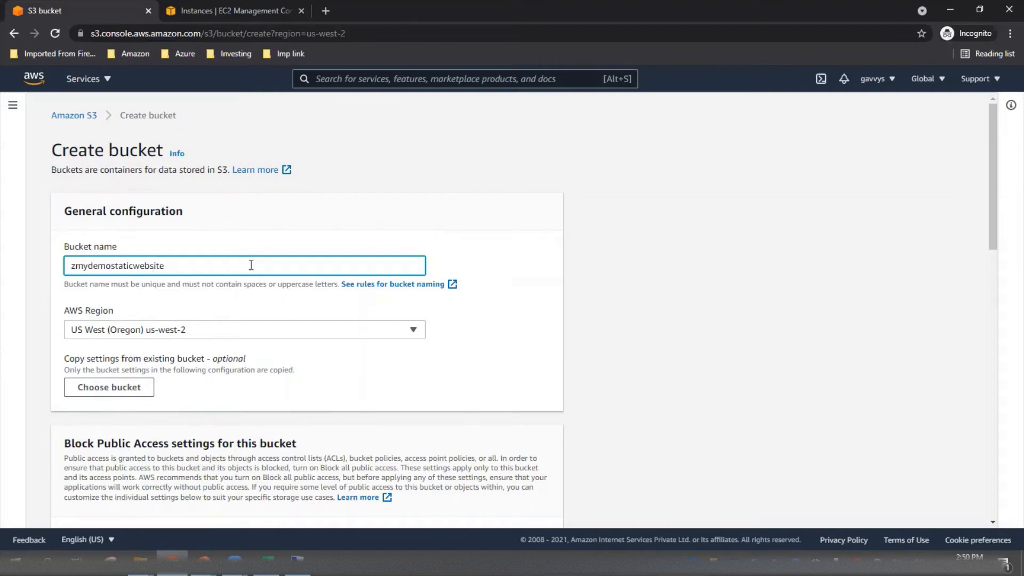
pyautogui.click(293, 329)
pyautogui.scroll(-4, 272, 265)
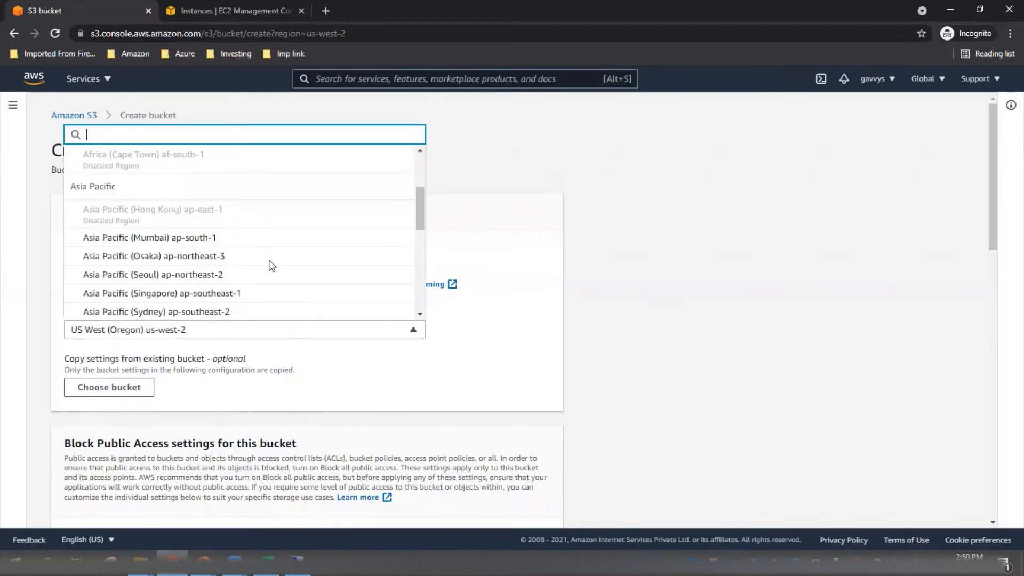
pyautogui.click(246, 174)
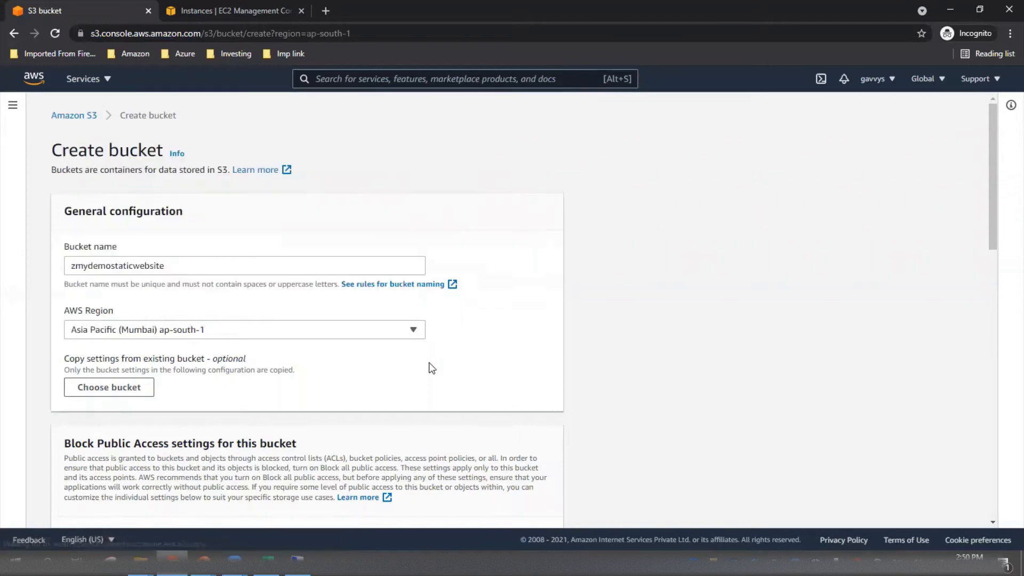
# Turn off Block all public access for the new bucket and acknowledge that its objects might become public.
pyautogui.scroll(-5, 430, 366)
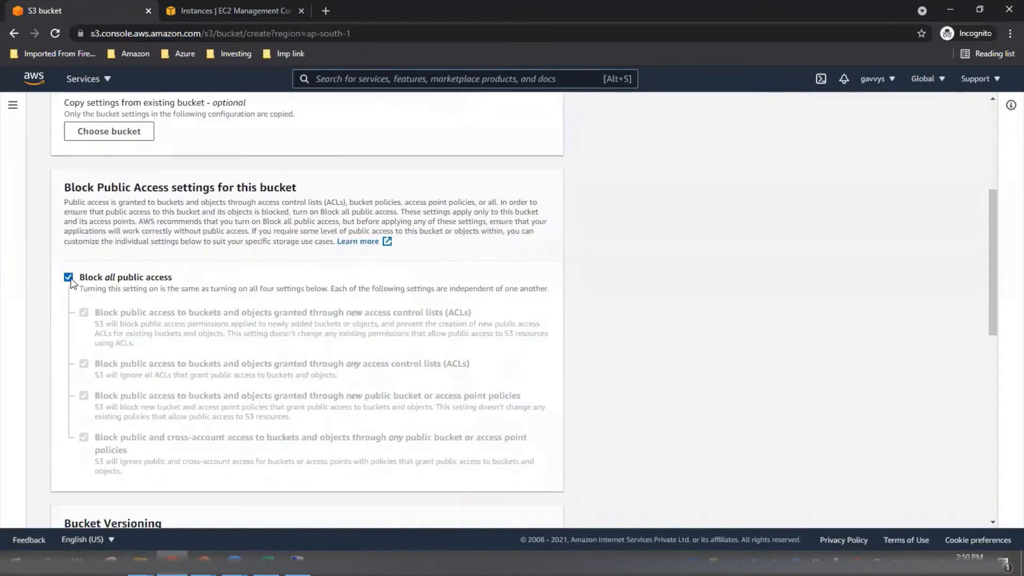
pyautogui.click(69, 278)
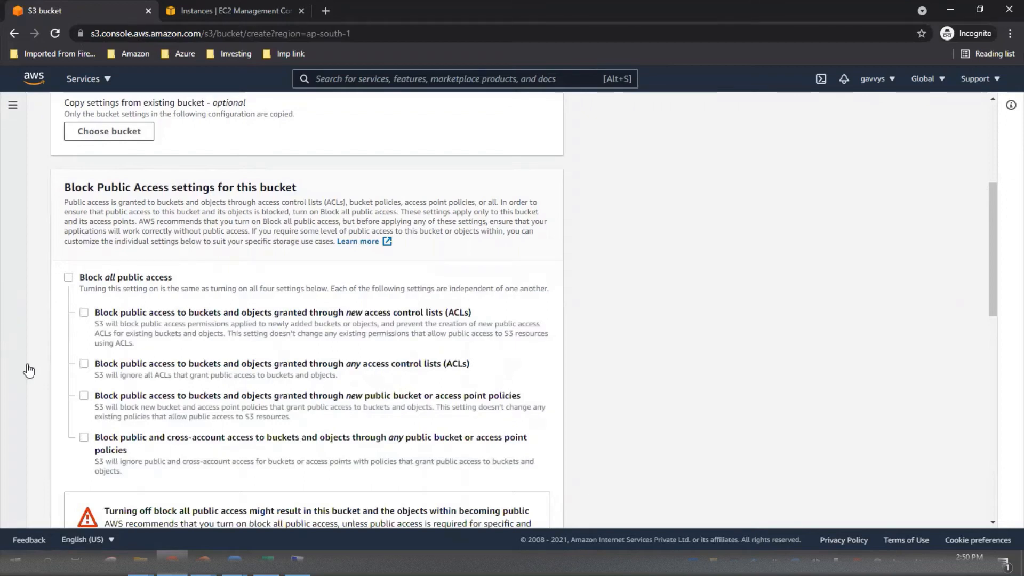
pyautogui.scroll(-3, 29, 382)
pyautogui.scroll(-1, 28, 380)
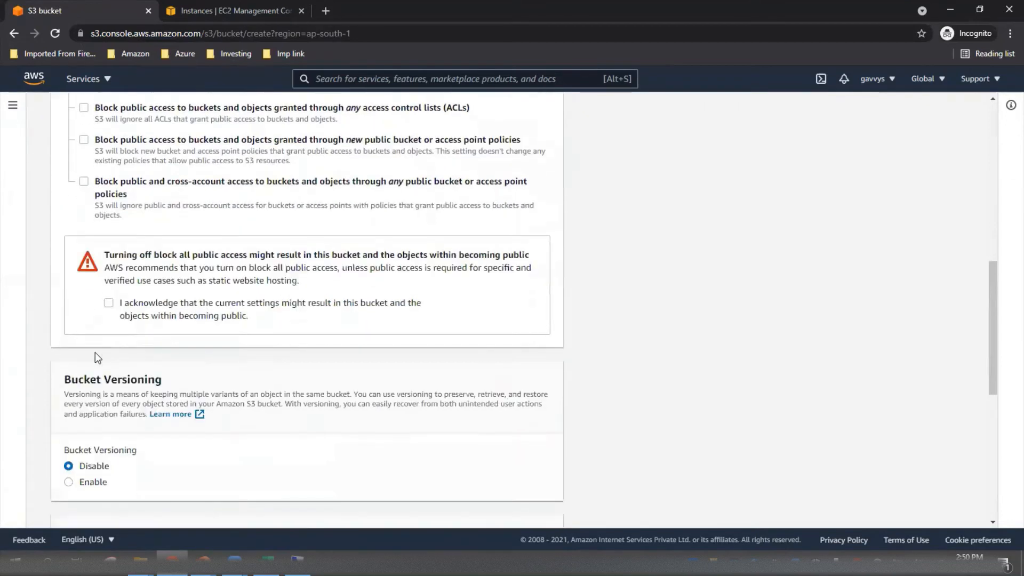
pyautogui.click(109, 303)
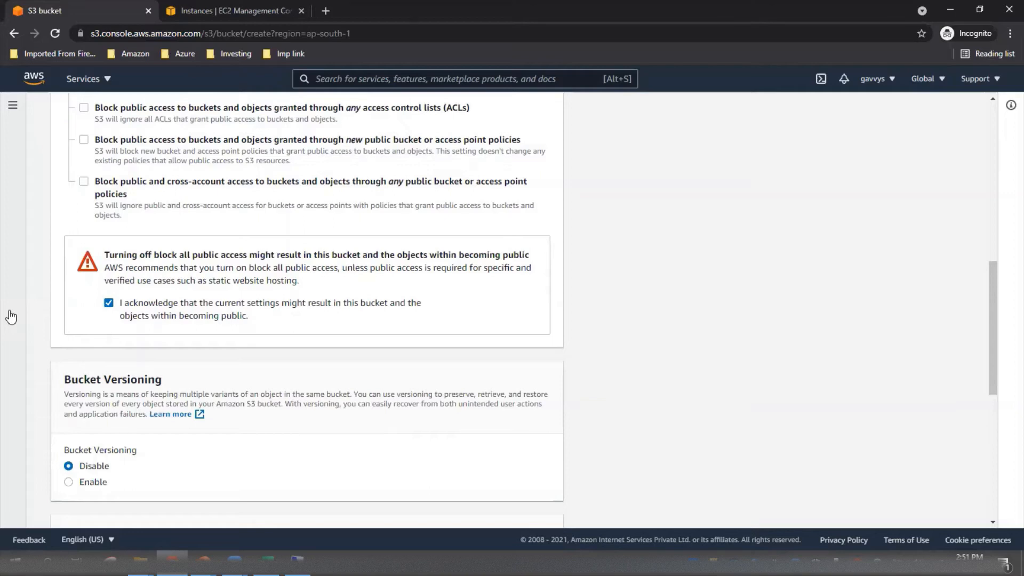
# Add a tag to the new bucket with key Department and value Network.
pyautogui.scroll(-6, 533, 345)
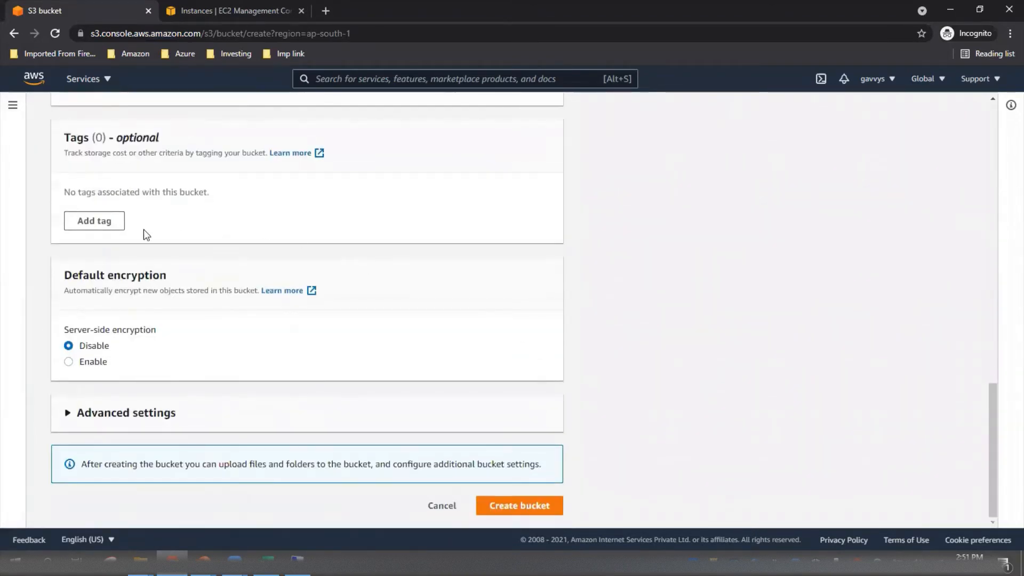
pyautogui.click(109, 222)
pyautogui.click(143, 213)
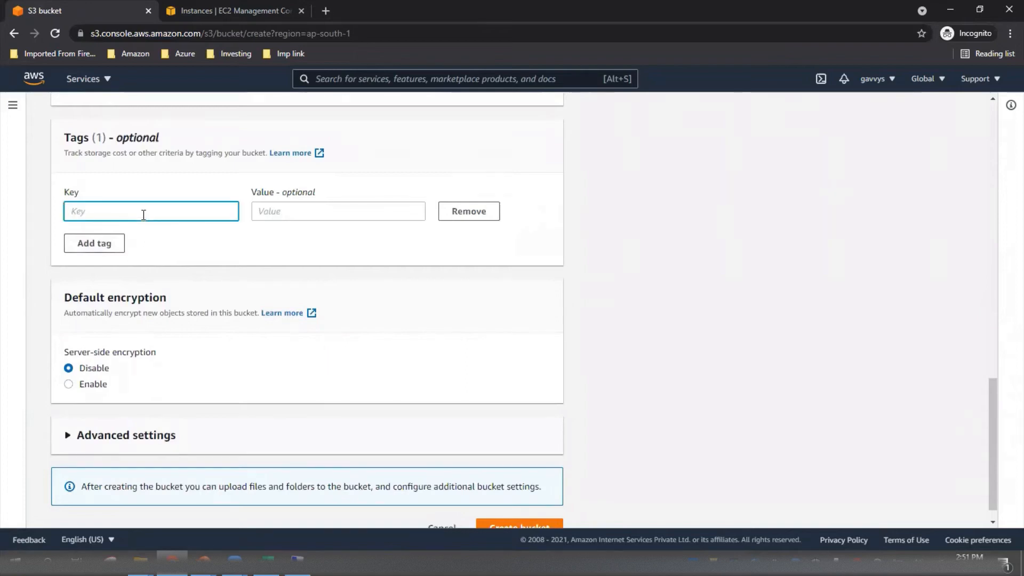
pyautogui.write('Departnment')
pyautogui.press('BackSpace')
pyautogui.press('BackSpace')
pyautogui.press('BackSpace')
pyautogui.press('BackSpace')
pyautogui.write('ment')
pyautogui.press('Tab')
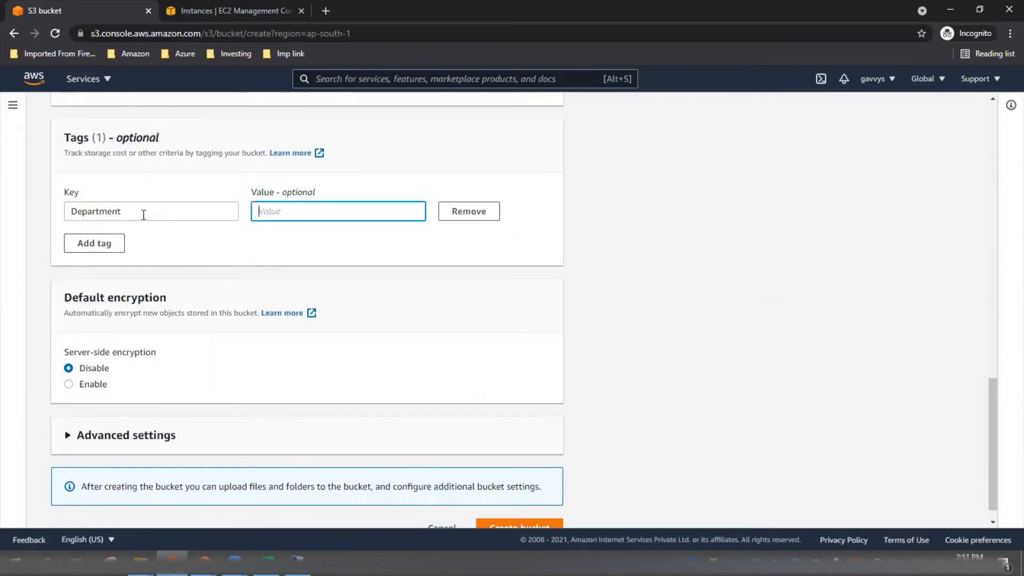
pyautogui.write('Network')
# Create the bucket and open zmydemostaticwebsite from the bucket list.
pyautogui.scroll(-1, 497, 347)
pyautogui.click(527, 508)
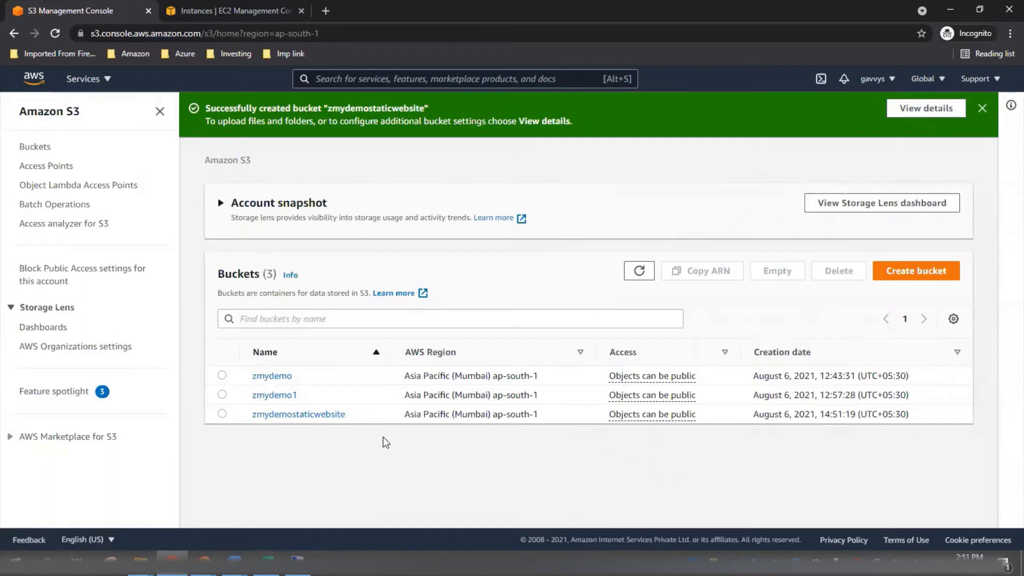
pyautogui.click(322, 415)
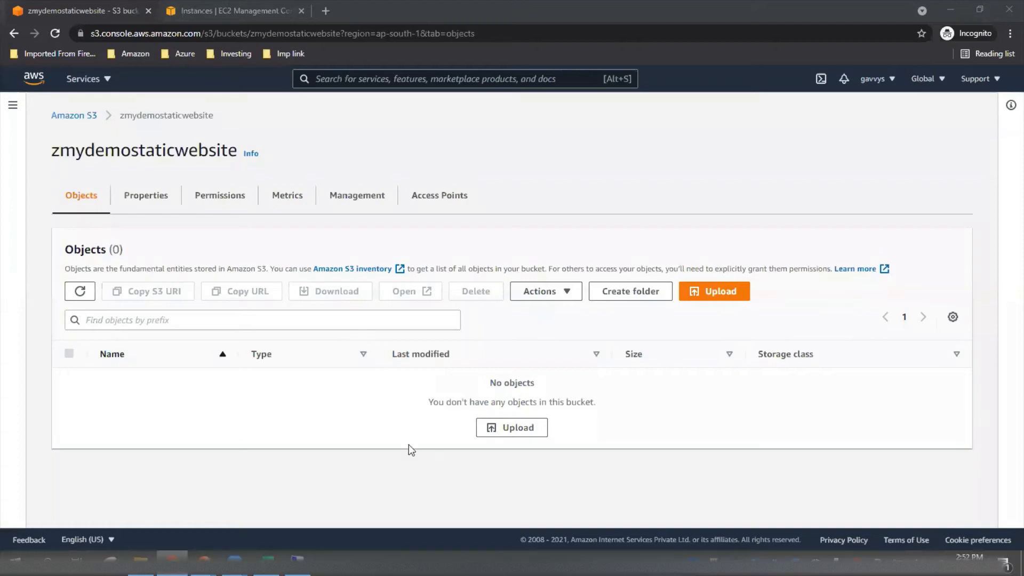
pyautogui.click(533, 430)
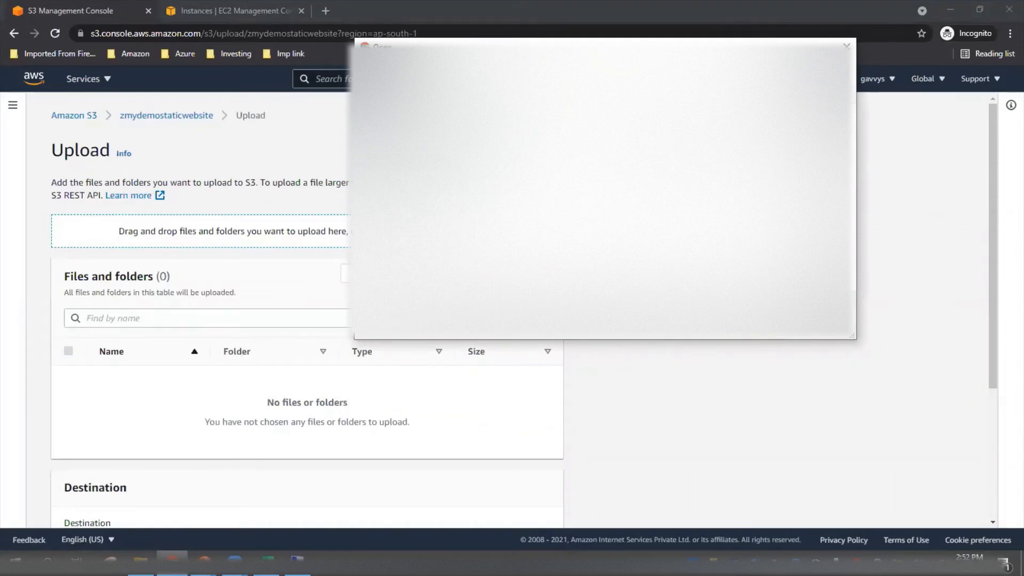
pyautogui.click(776, 326)
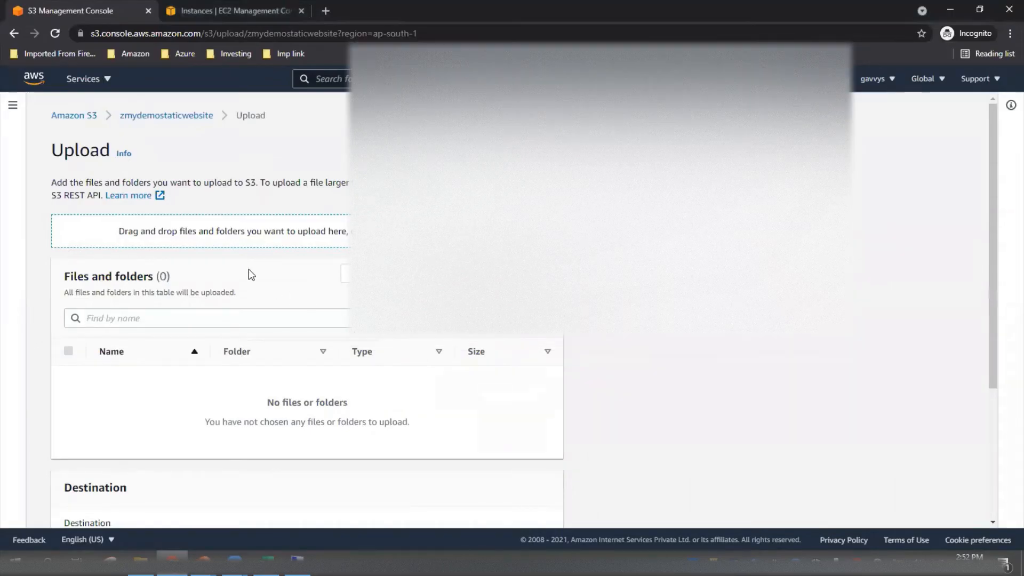
pyautogui.click(180, 118)
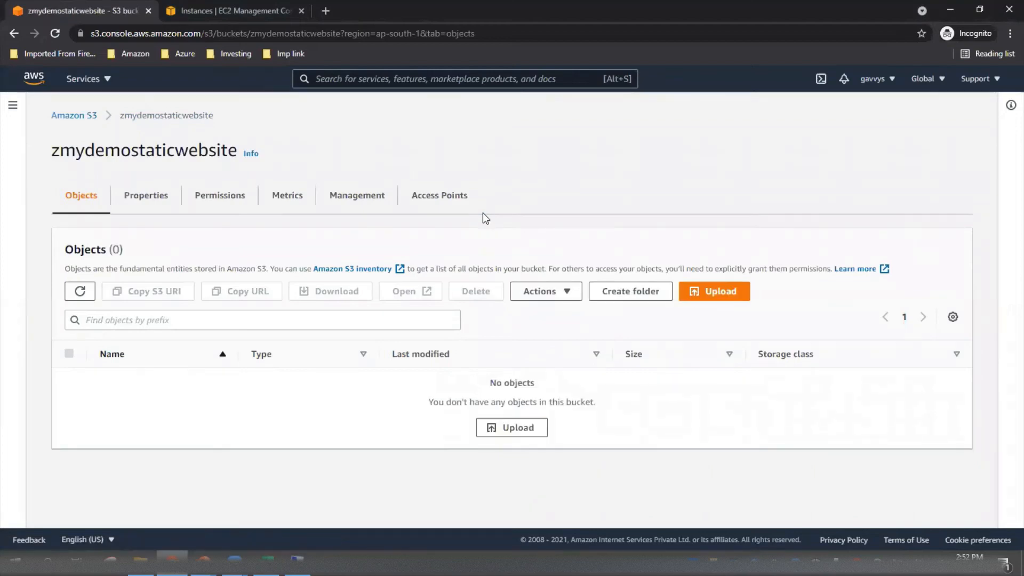
# Edit the static website hosting property of the zmydemostaticwebsite bucket and enable it.
pyautogui.click(144, 196)
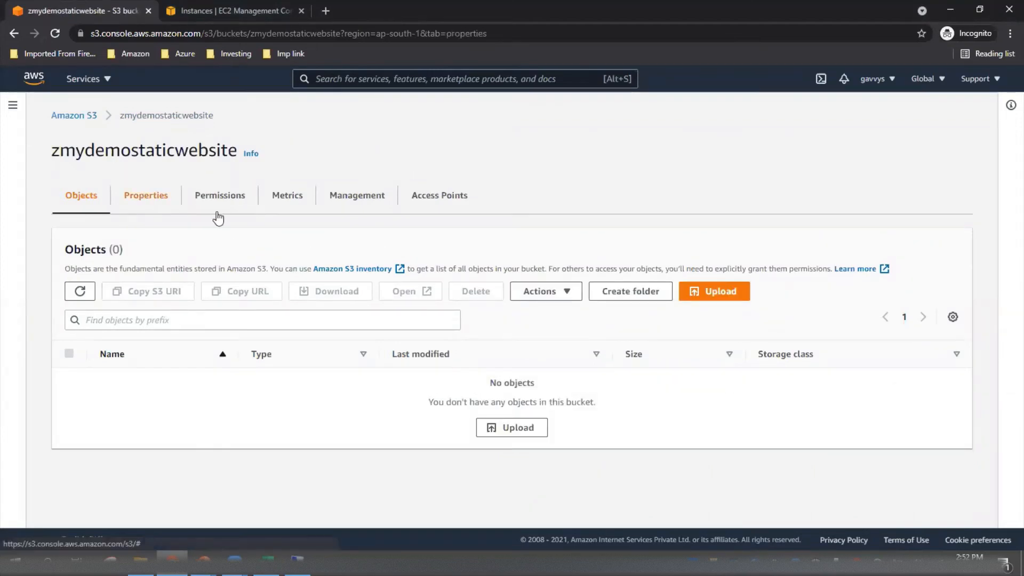
pyautogui.scroll(-5, 485, 256)
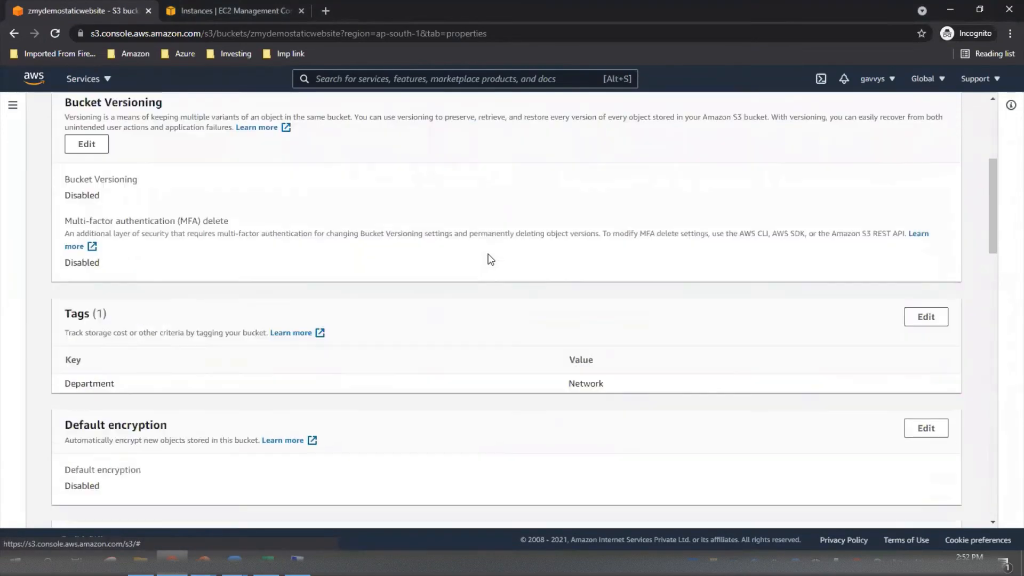
pyautogui.scroll(-20, 491, 260)
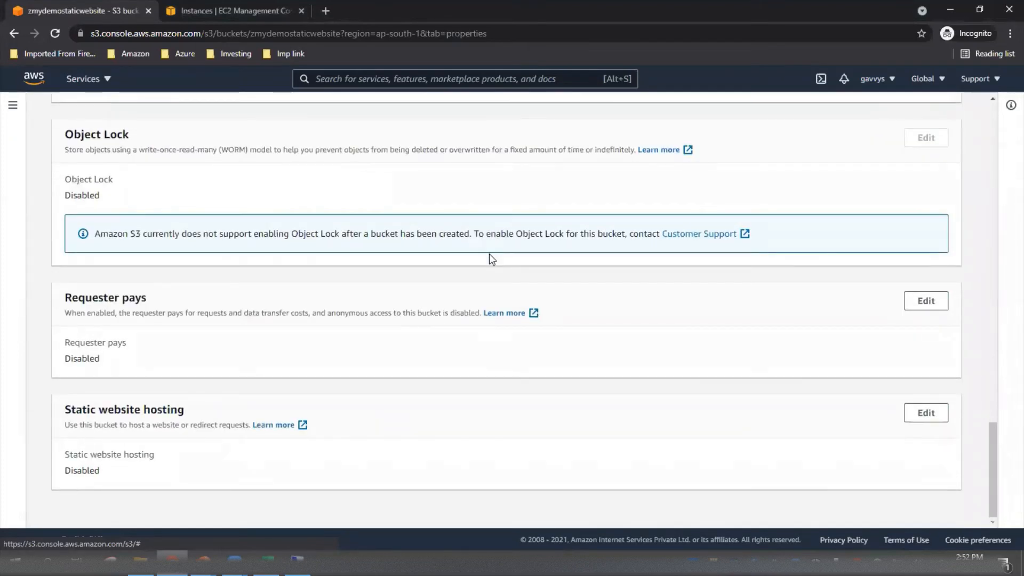
pyautogui.scroll(20, 303, 405)
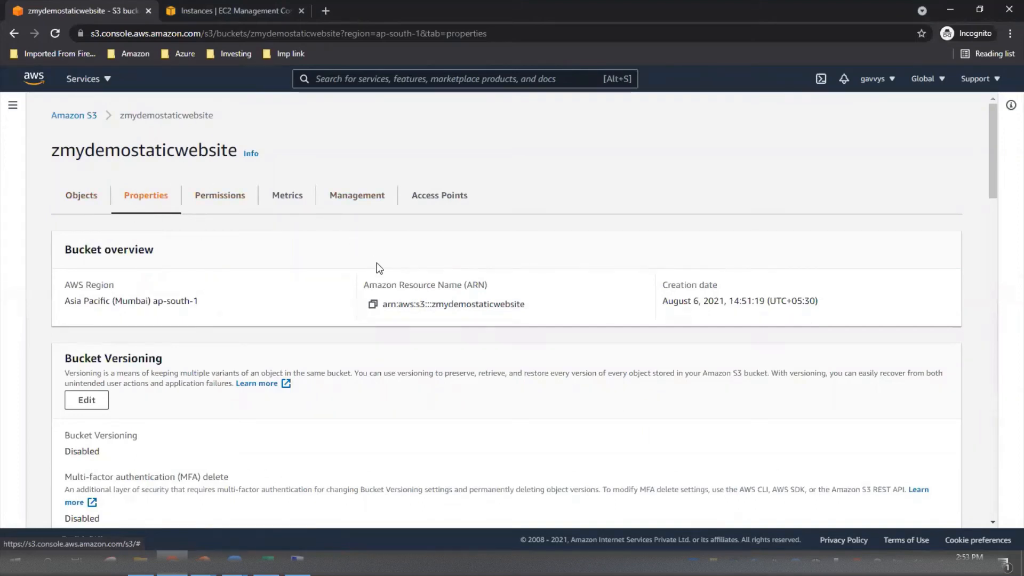
pyautogui.scroll(-8, 377, 263)
pyautogui.scroll(8, 377, 263)
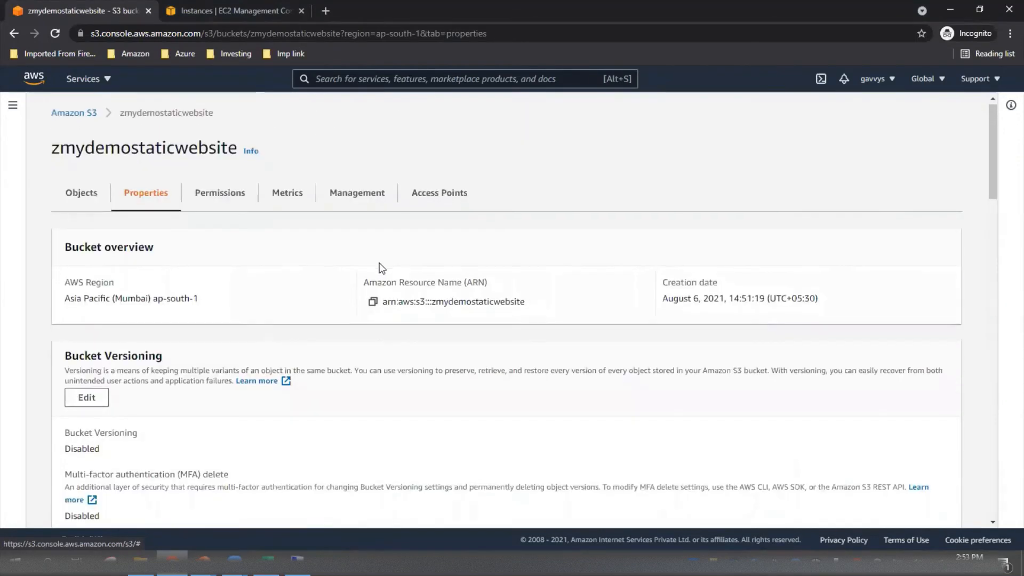
pyautogui.scroll(-9, 378, 267)
pyautogui.scroll(1, 380, 268)
pyautogui.scroll(-20, 380, 267)
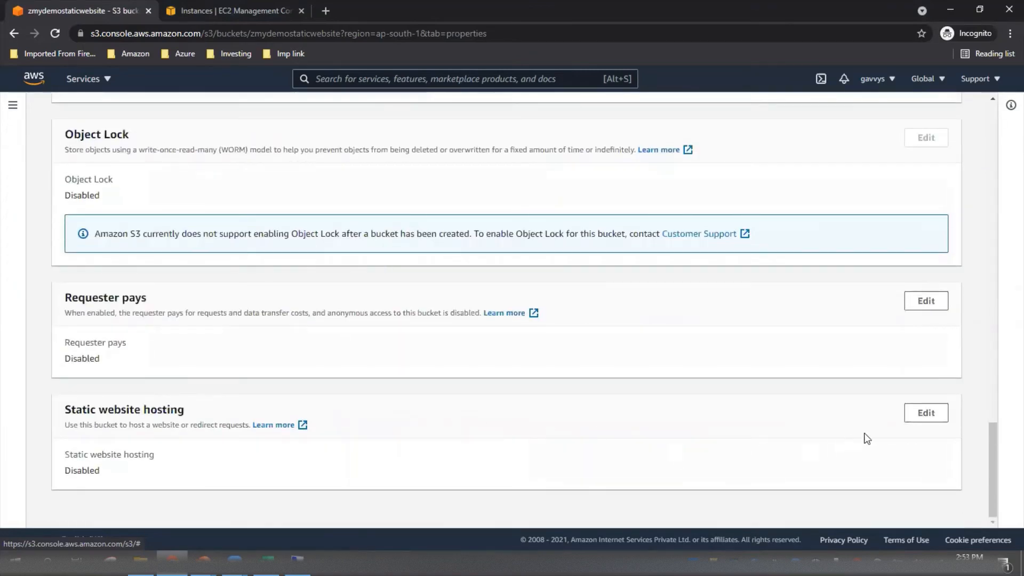
pyautogui.click(927, 416)
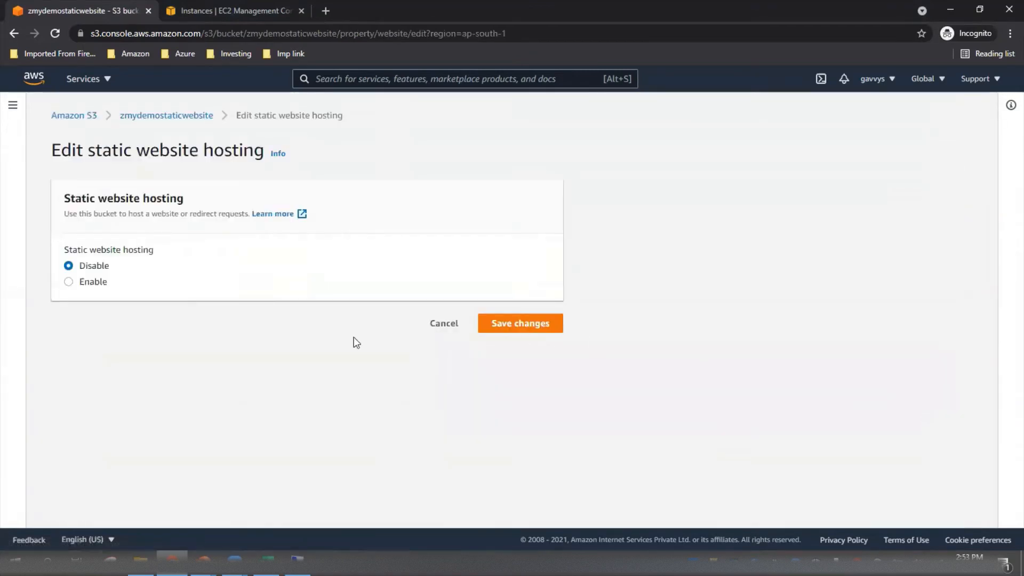
pyautogui.click(95, 283)
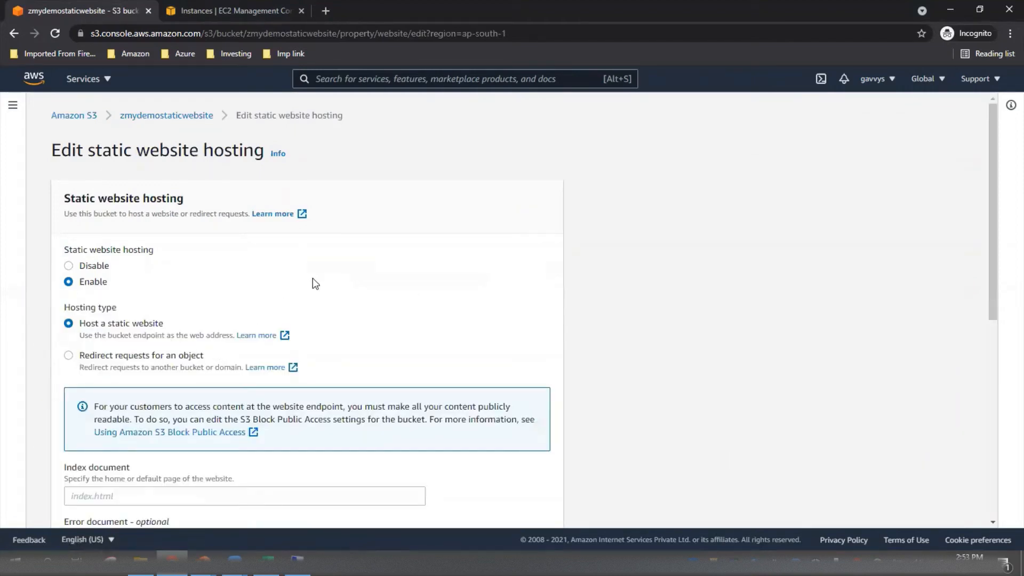
# Set the index document to index.html and the error document to error.html, and save the hosting settings.
pyautogui.scroll(-2, 313, 284)
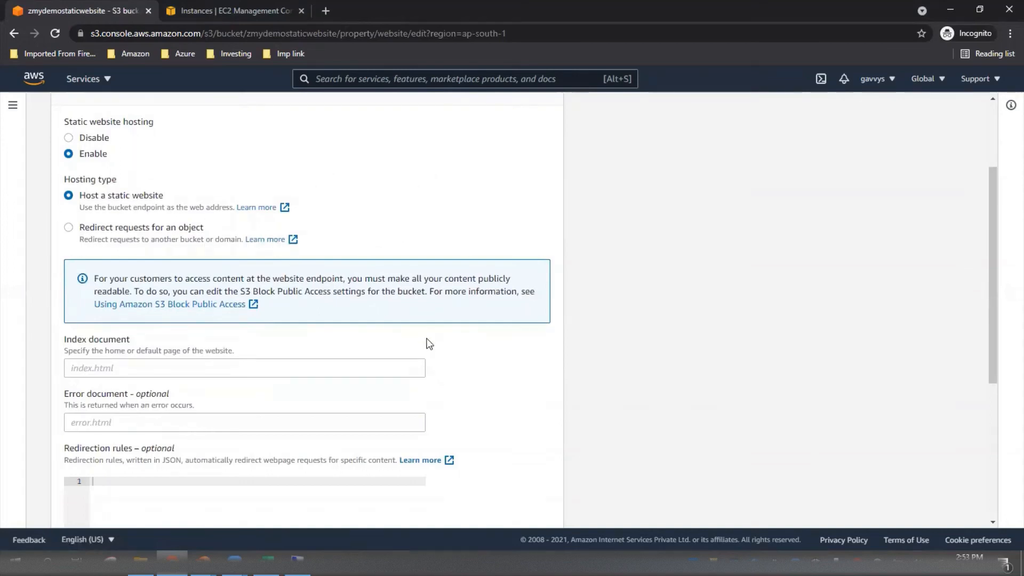
pyautogui.scroll(-1, 428, 344)
pyautogui.scroll(-1, 429, 344)
pyautogui.click(128, 239)
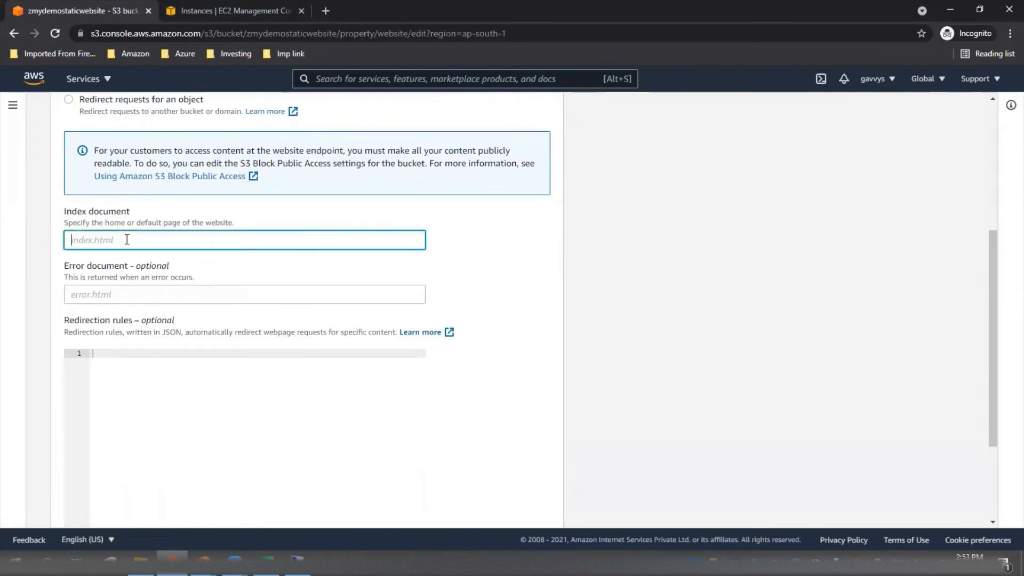
pyautogui.write('index.html')
pyautogui.press('Tab')
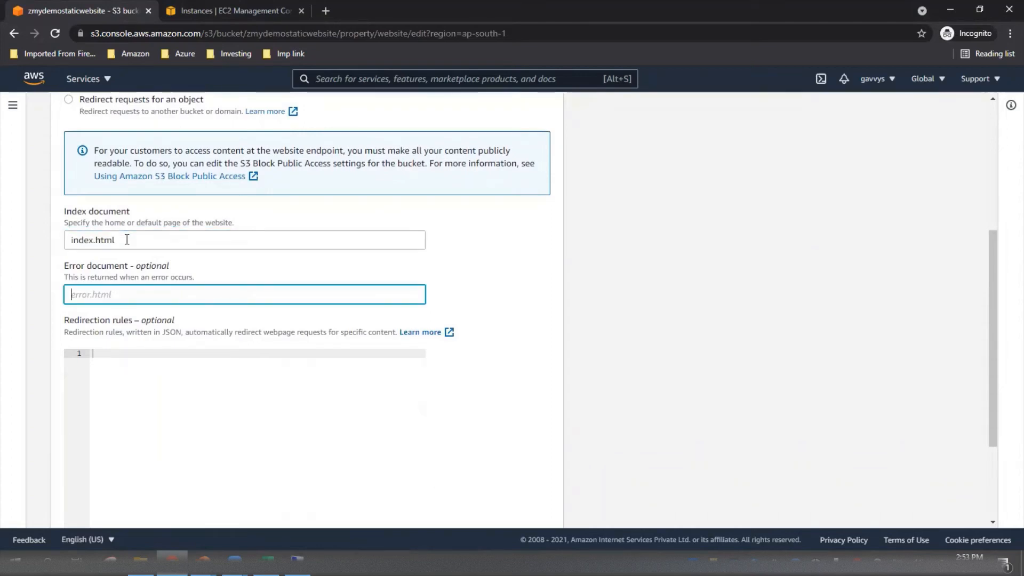
pyautogui.write('error.html')
pyautogui.scroll(-3, 523, 313)
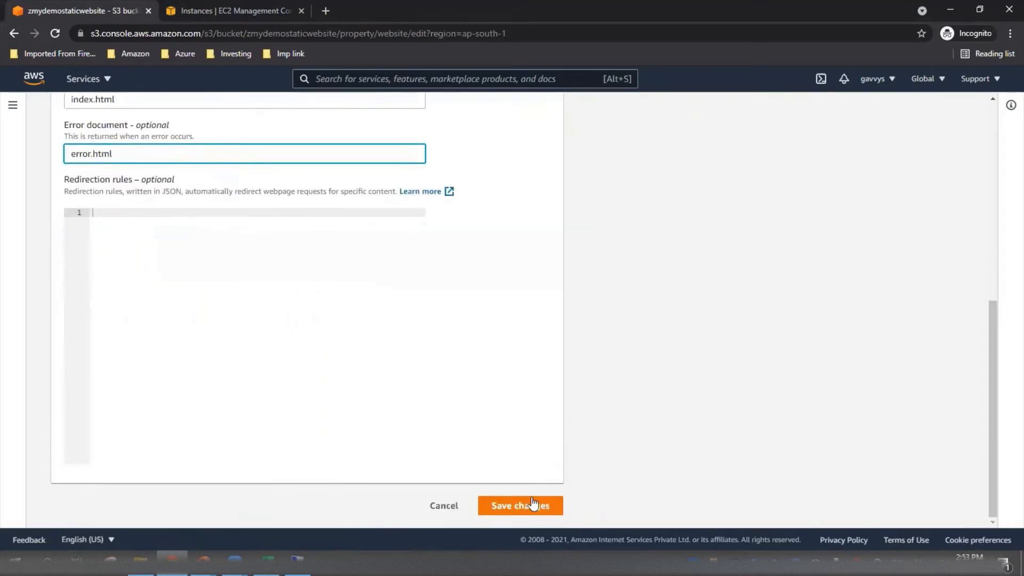
pyautogui.click(532, 506)
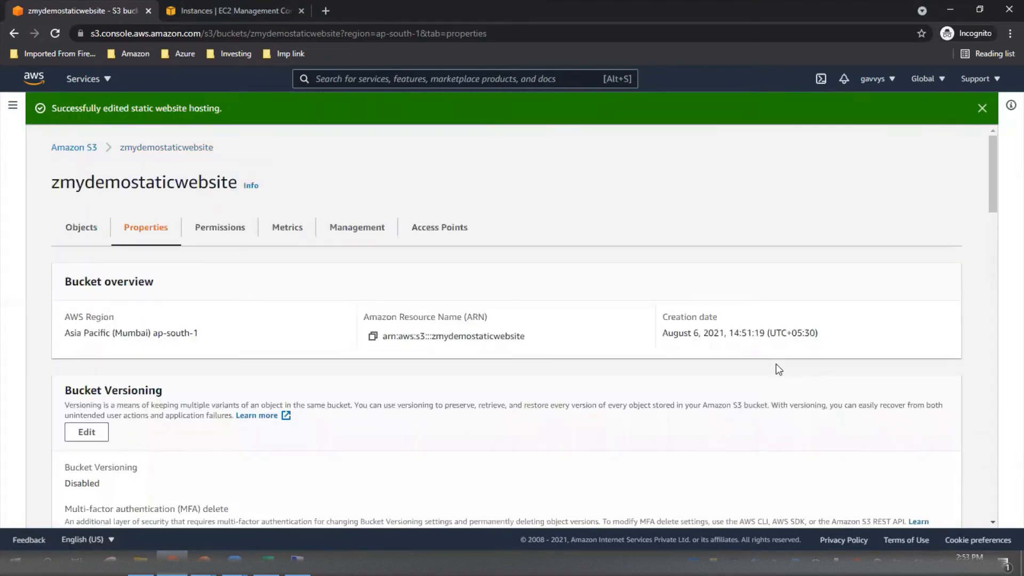
# Copy the bucket website endpoint, load it in a new browser tab to test the site, and return to the bucket properties.
pyautogui.scroll(-20, 776, 364)
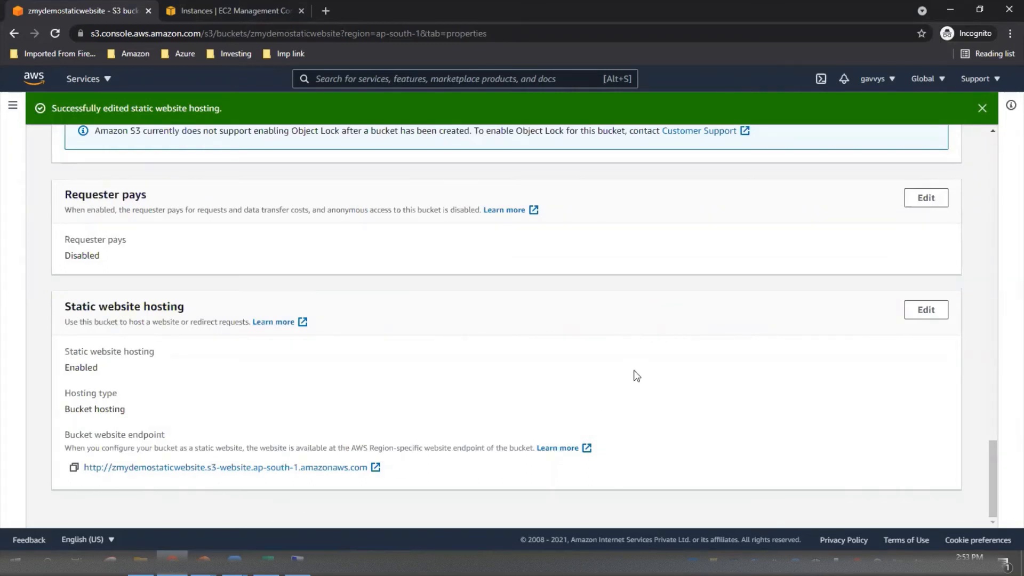
pyautogui.click(73, 468)
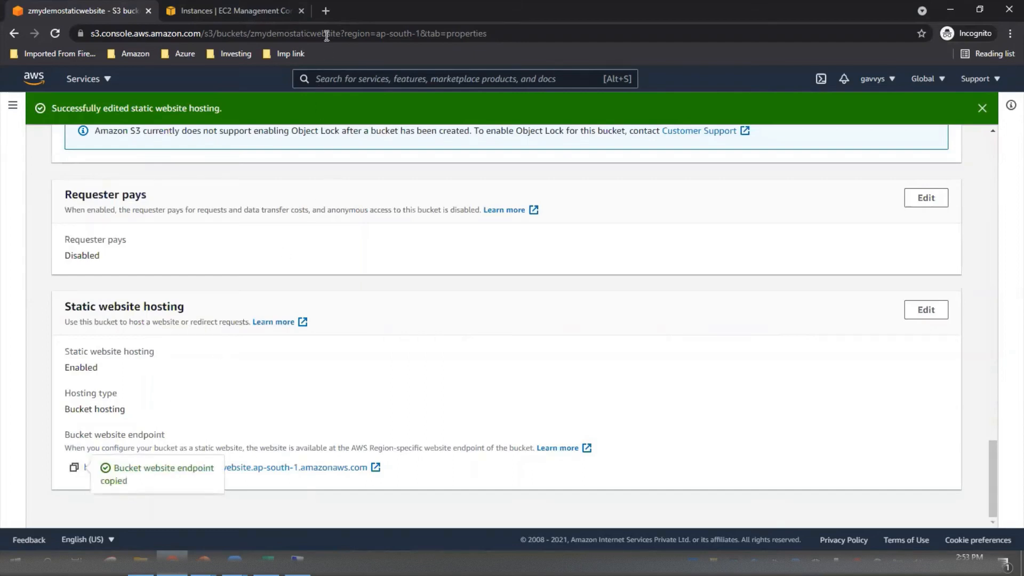
pyautogui.click(327, 10)
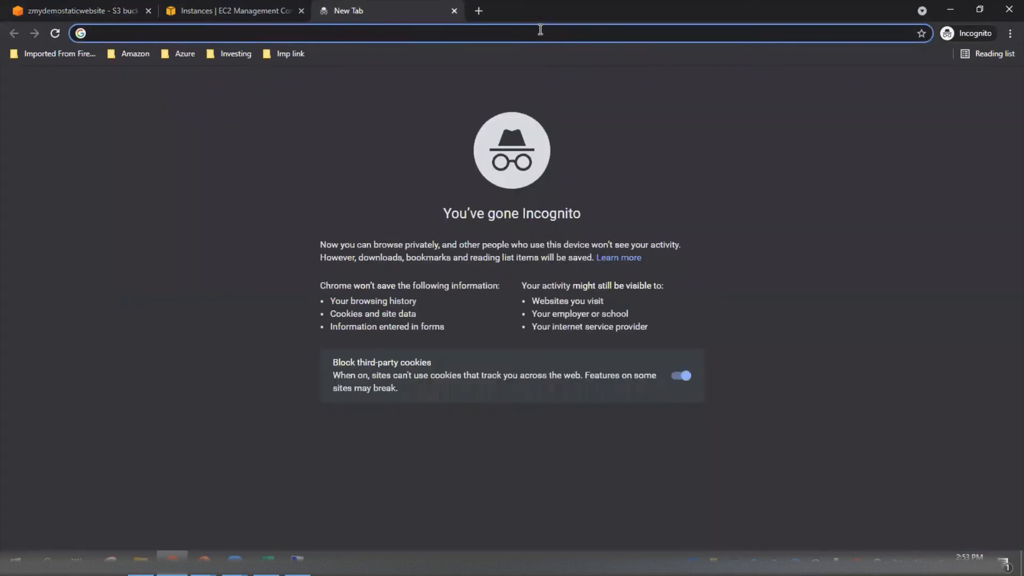
pyautogui.hotkey('ctrl', 'v')
pyautogui.press('Return')
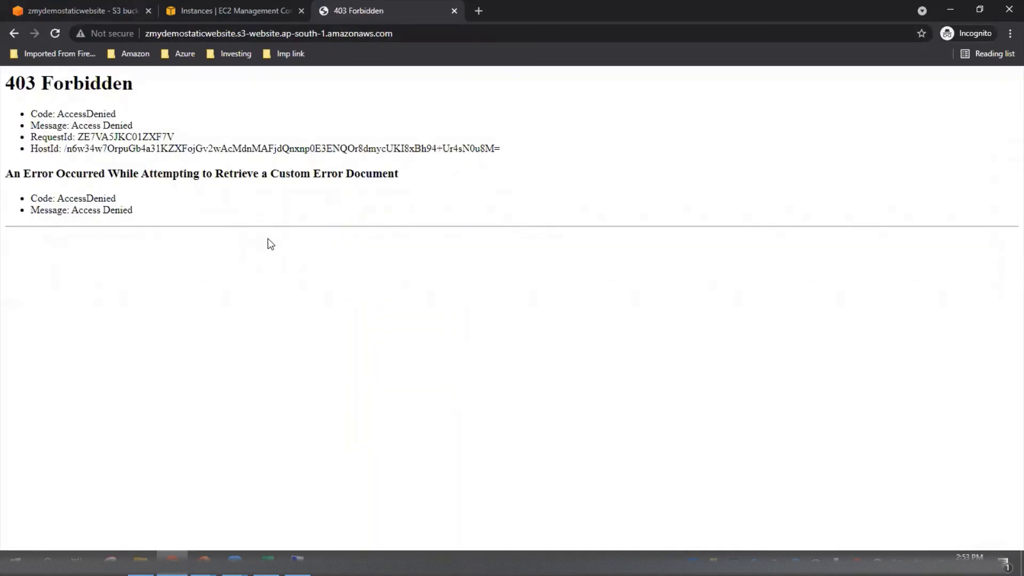
pyautogui.click(79, 8)
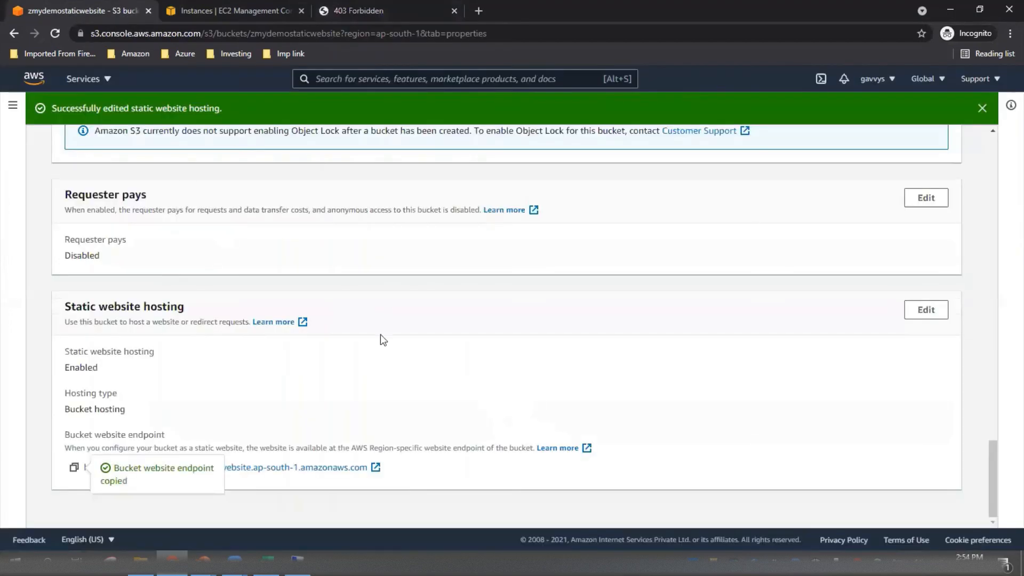
# Start an upload to the zmydemostaticwebsite bucket's objects and open the file chooser for adding files.
pyautogui.scroll(15, 515, 364)
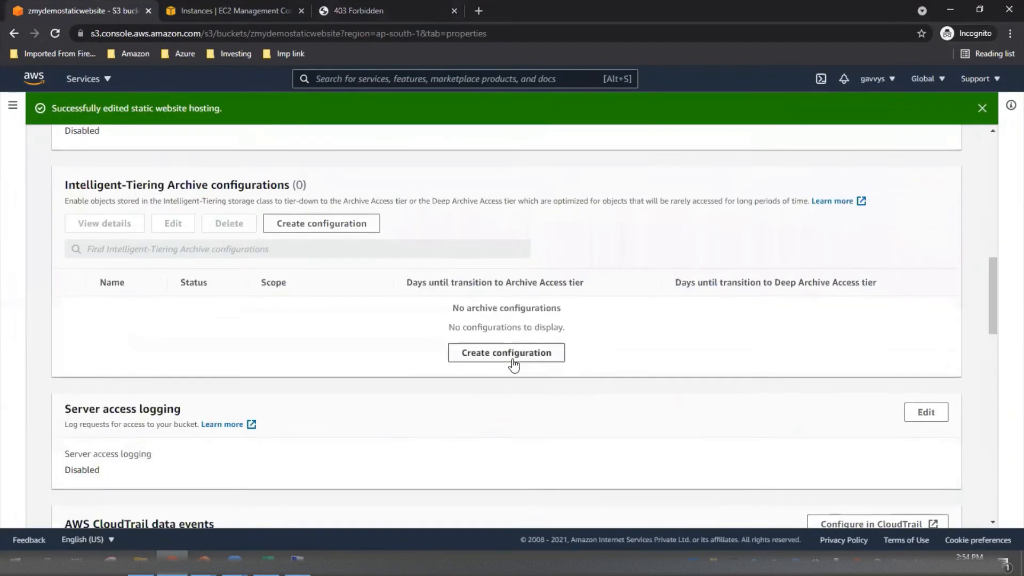
pyautogui.scroll(10, 206, 310)
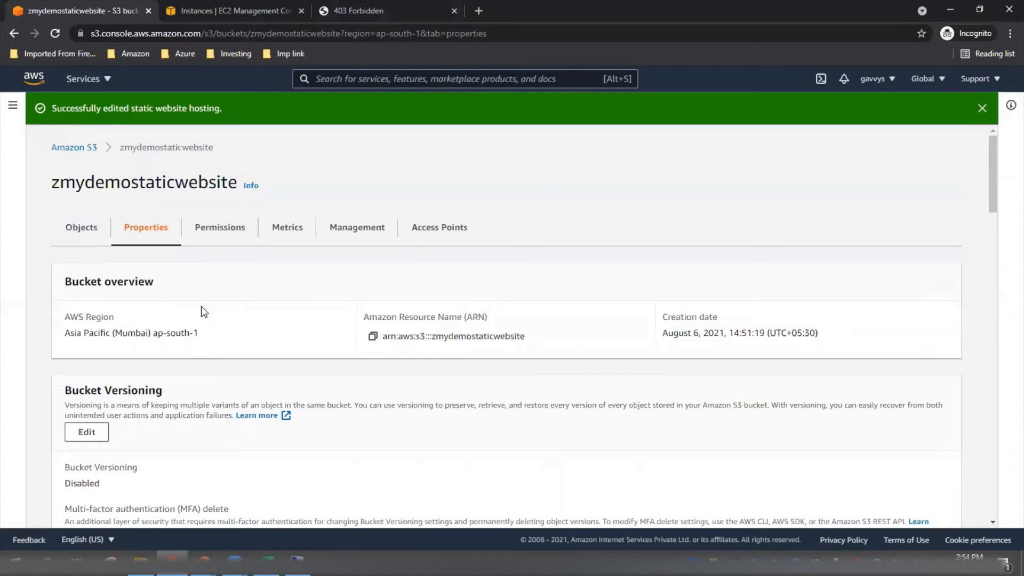
pyautogui.click(81, 231)
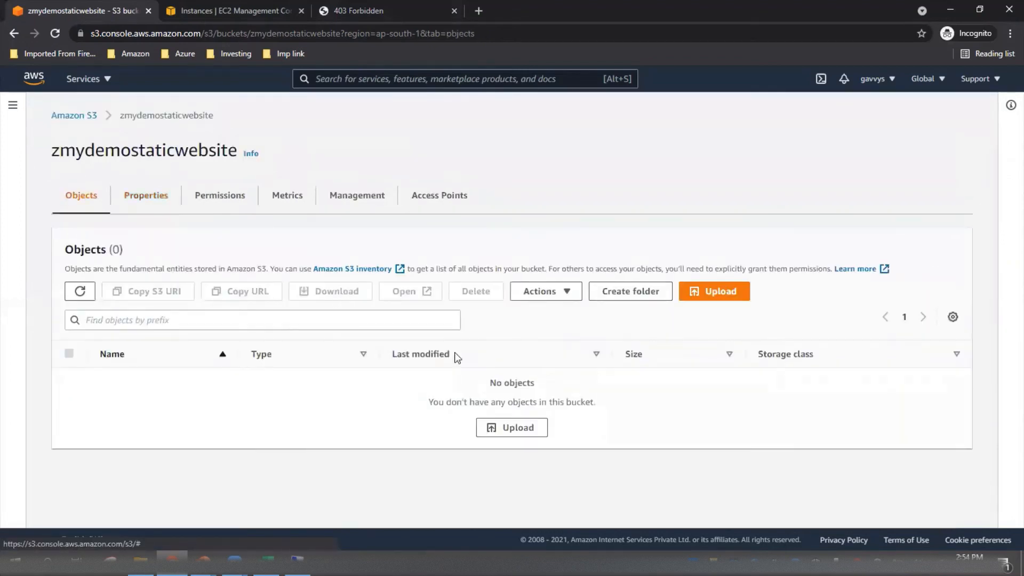
pyautogui.click(539, 429)
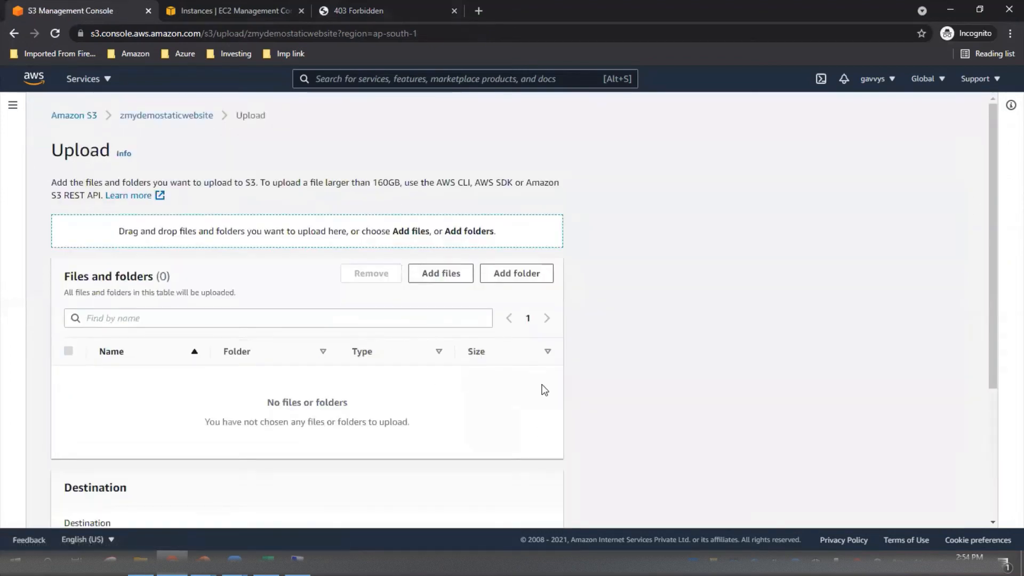
pyautogui.click(448, 282)
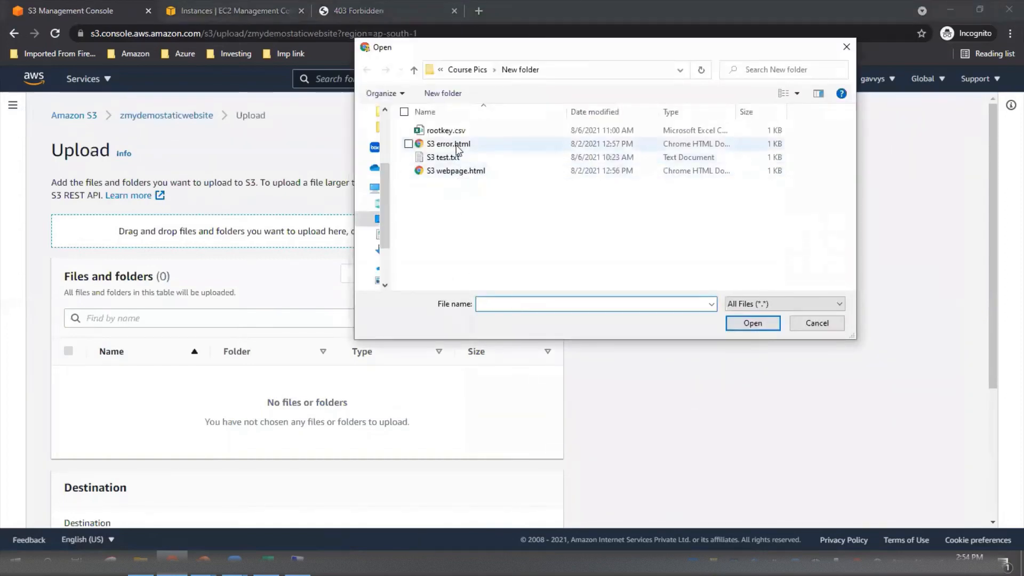
# Rename the file S3 webpage.html to index.html in the file chooser.
pyautogui.click(462, 172)
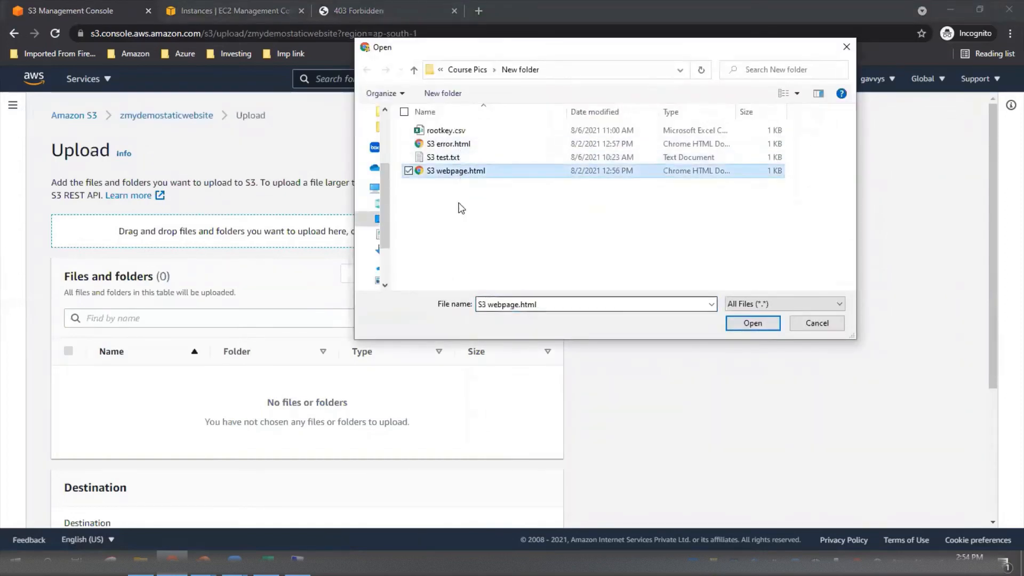
pyautogui.click(458, 172)
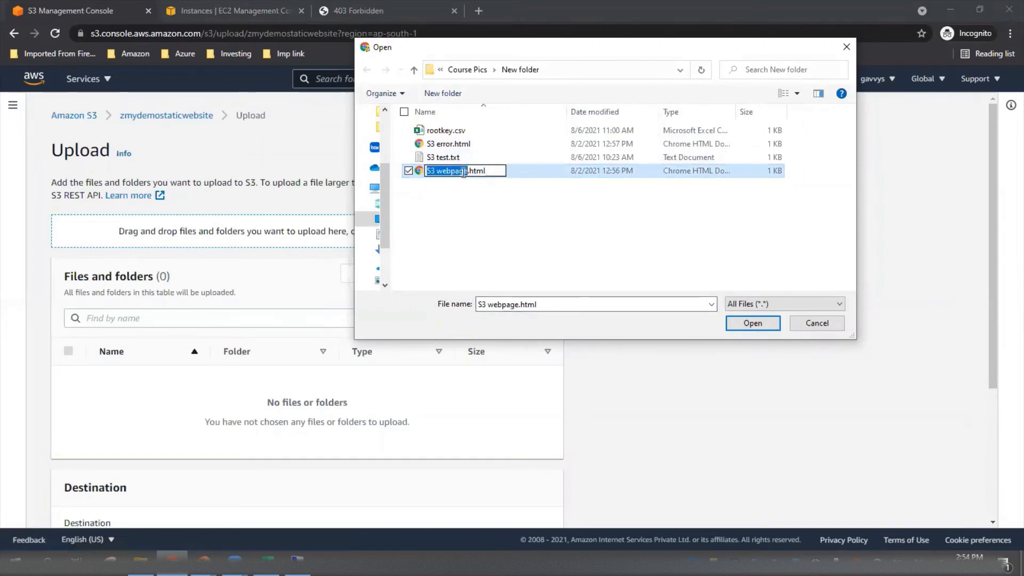
pyautogui.write('index')
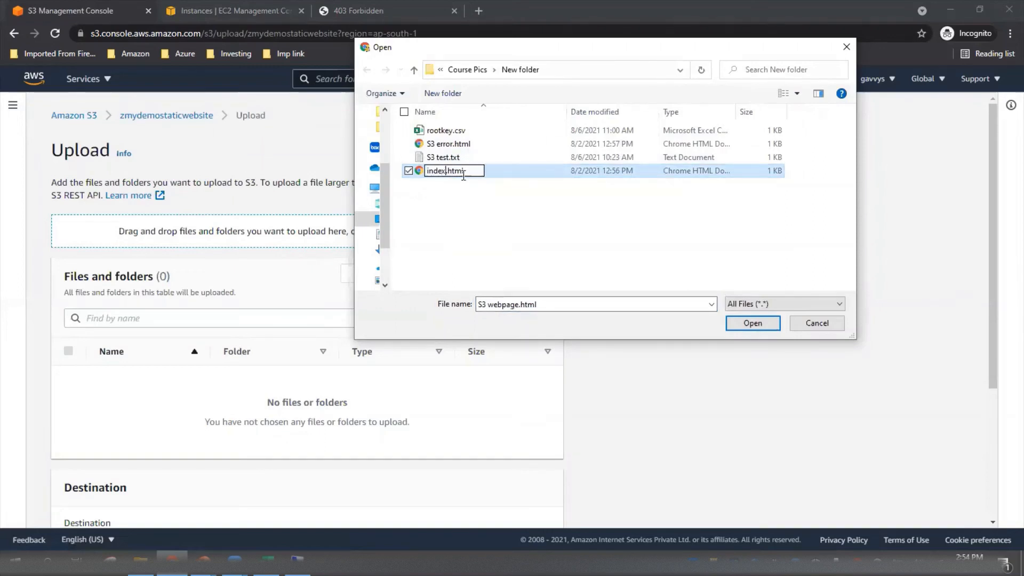
pyautogui.click(505, 220)
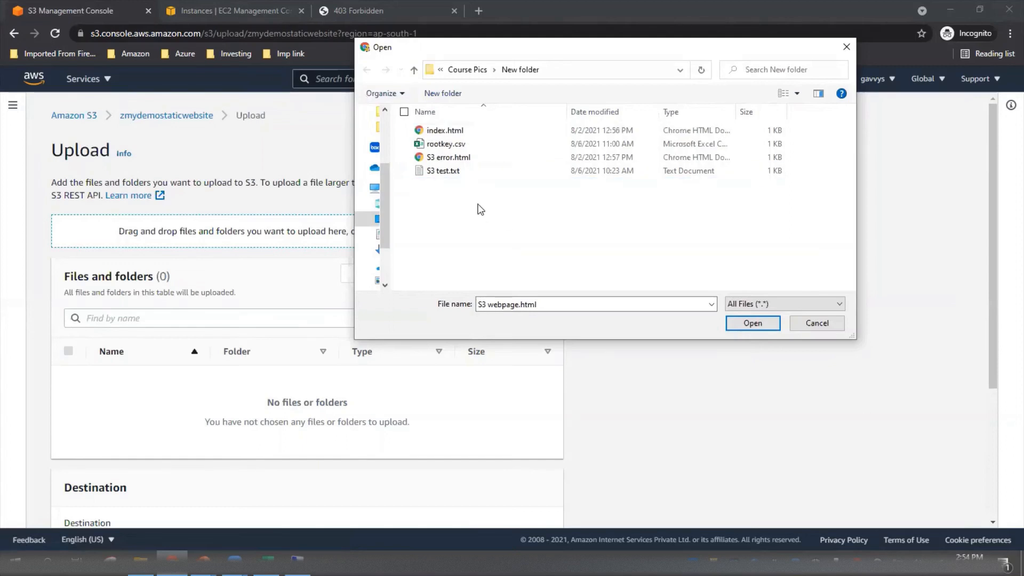
# Rename the file S3 error.html to error.html in the file chooser.
pyautogui.click(443, 158)
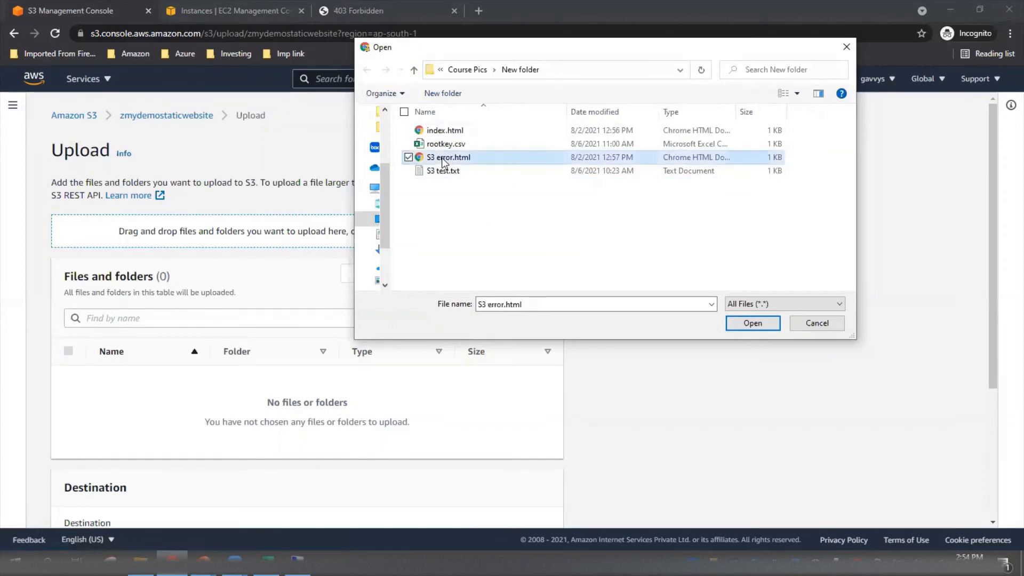
pyautogui.click(442, 158)
pyautogui.click(440, 158)
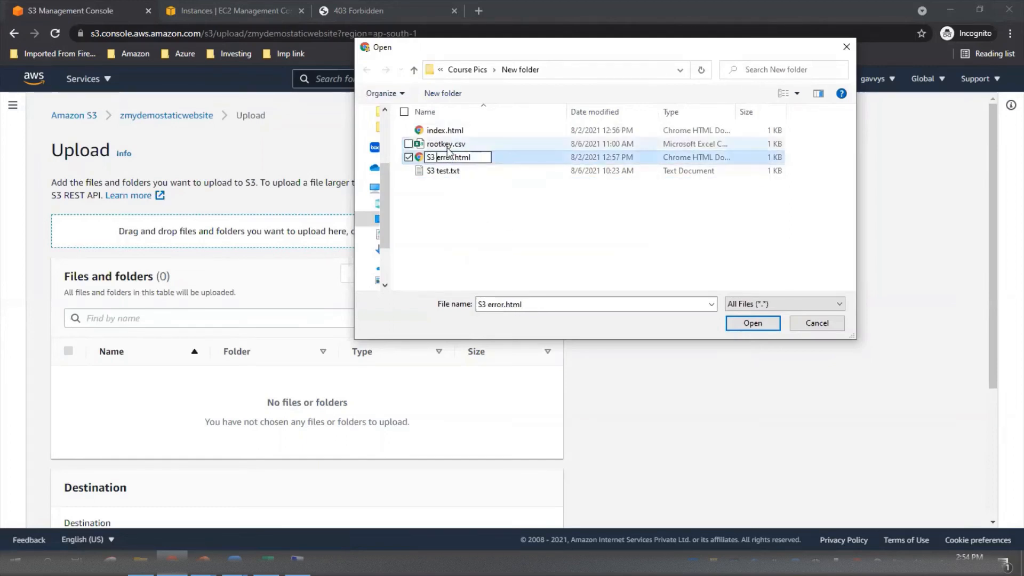
pyautogui.press('BackSpace')
pyautogui.press('BackSpace')
pyautogui.press('BackSpace')
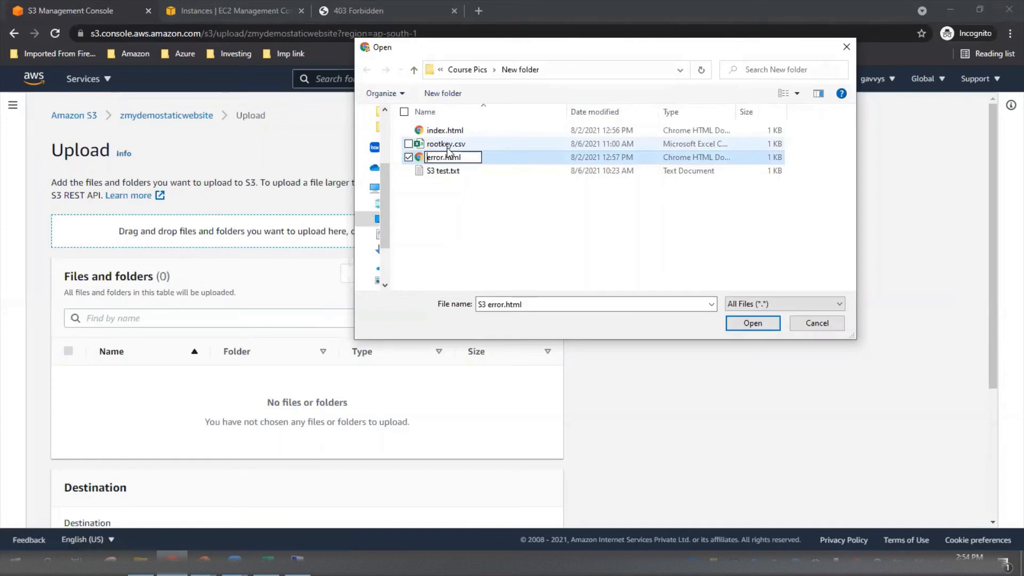
pyautogui.click(521, 238)
# Add index.html and error.html to the list of files for the bucket upload.
pyautogui.click(450, 145)
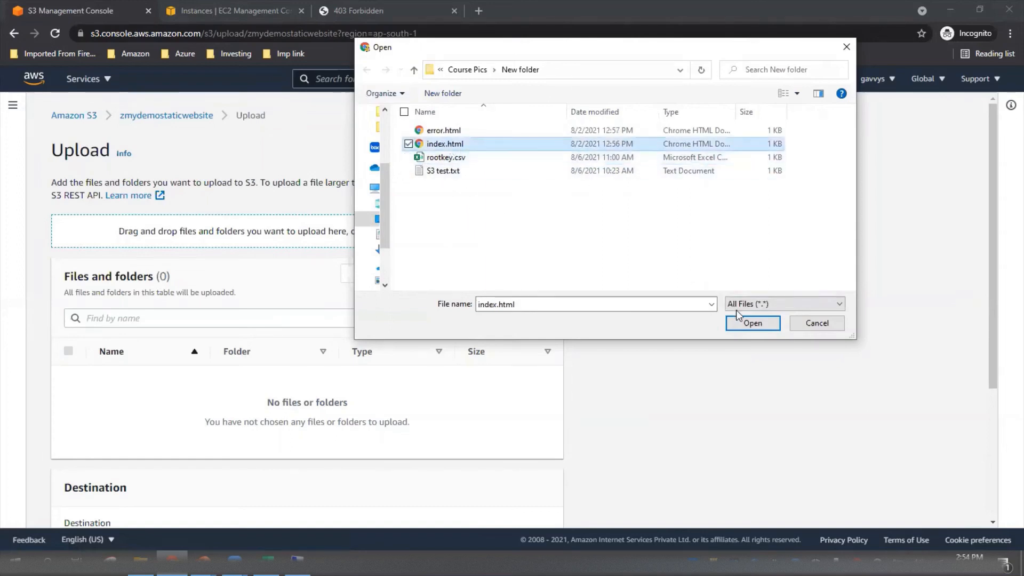
pyautogui.click(752, 323)
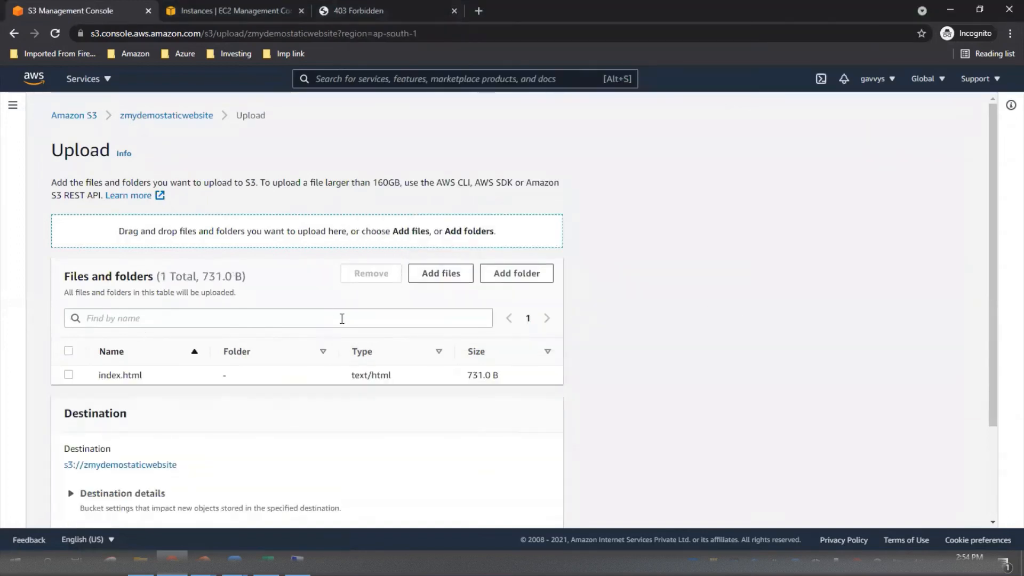
pyautogui.click(434, 275)
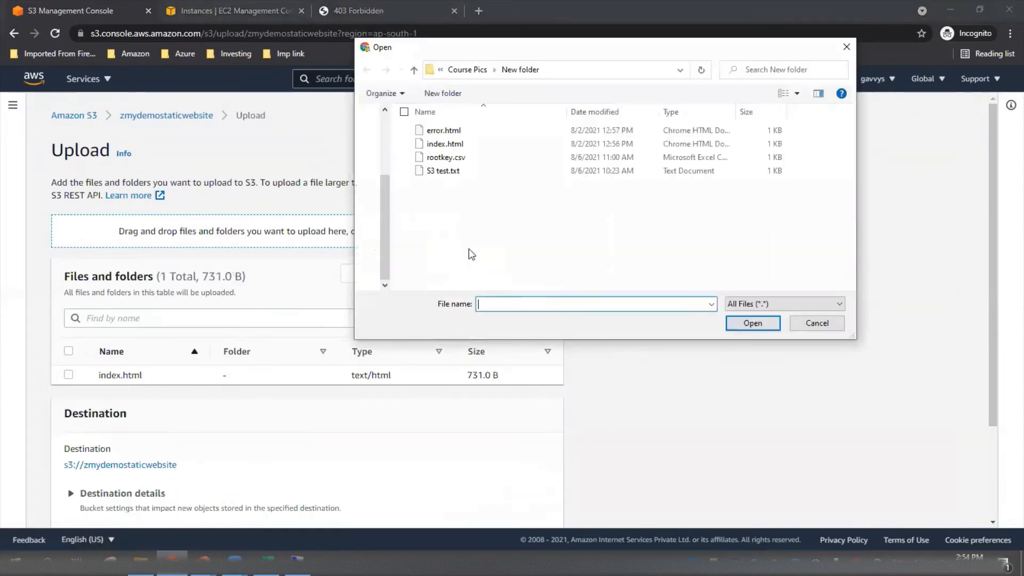
pyautogui.click(444, 130)
pyautogui.click(751, 323)
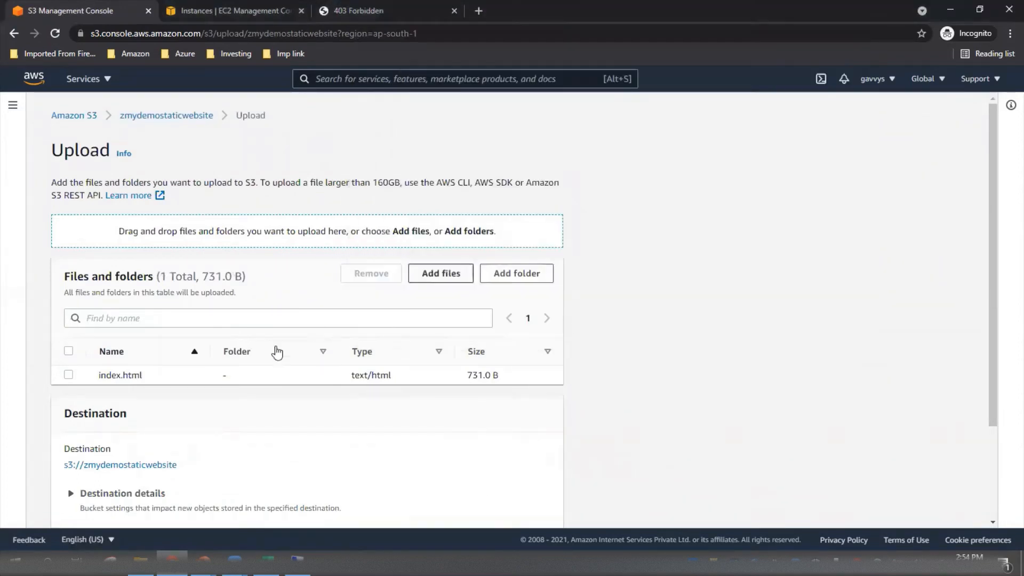
# Upload the two listed files to the bucket, check the upload status, and return to the bucket's objects.
pyautogui.scroll(-3, 412, 440)
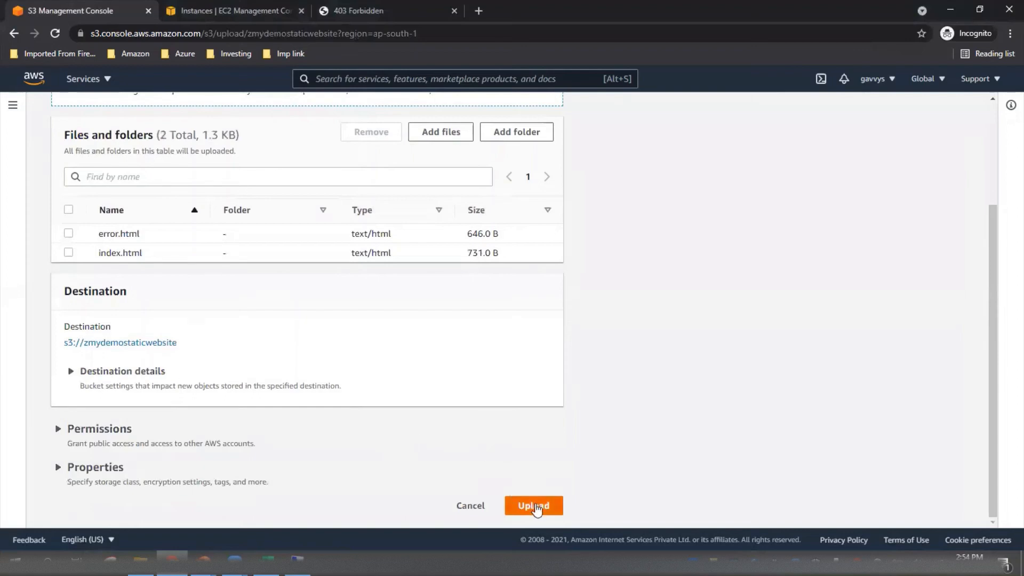
pyautogui.click(534, 506)
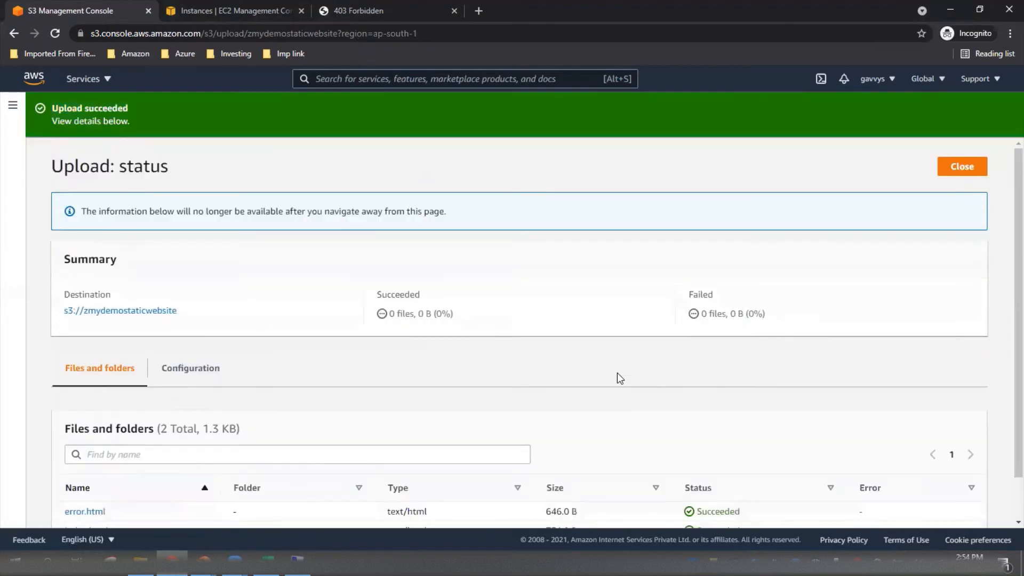
pyautogui.scroll(-2, 617, 373)
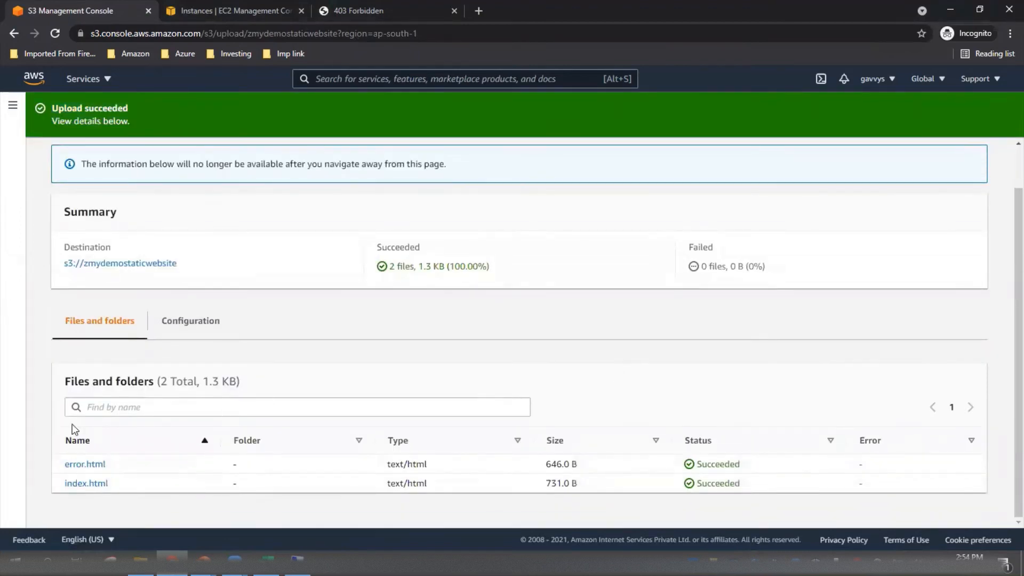
pyautogui.scroll(1, 201, 329)
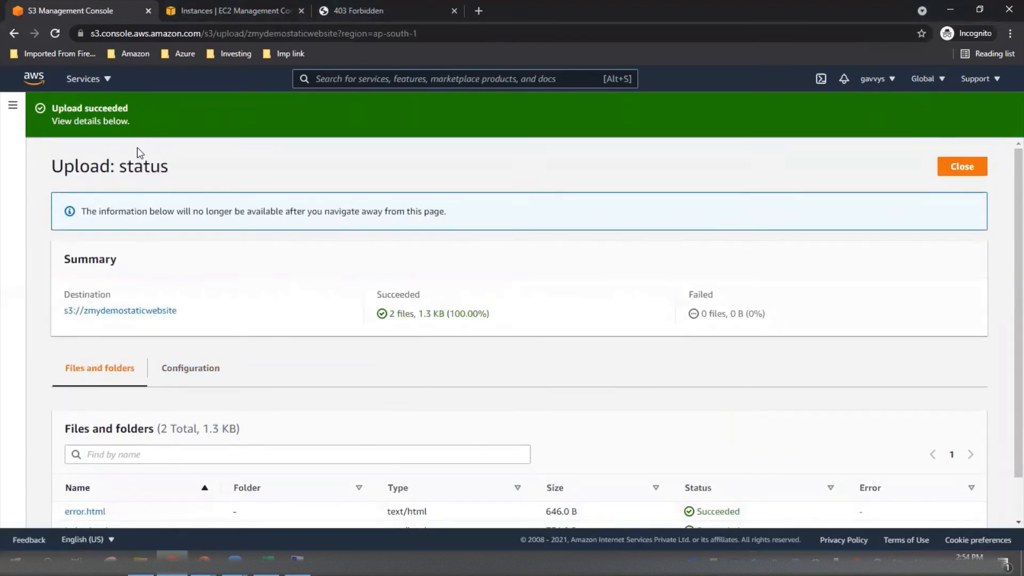
pyautogui.click(964, 168)
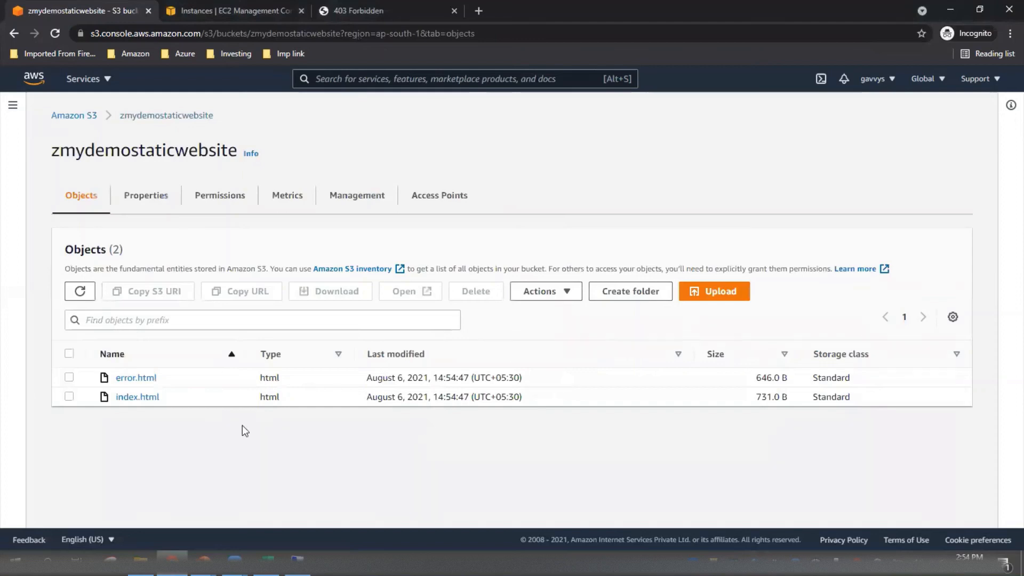
# Make both error.html and index.html public and close the status page.
pyautogui.click(69, 354)
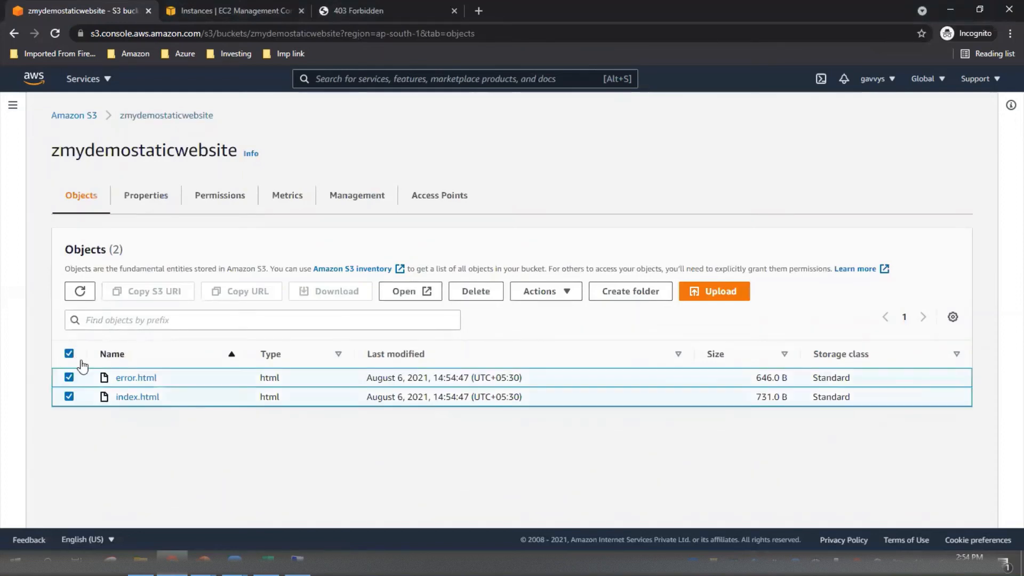
pyautogui.click(558, 299)
pyautogui.scroll(-1, 601, 414)
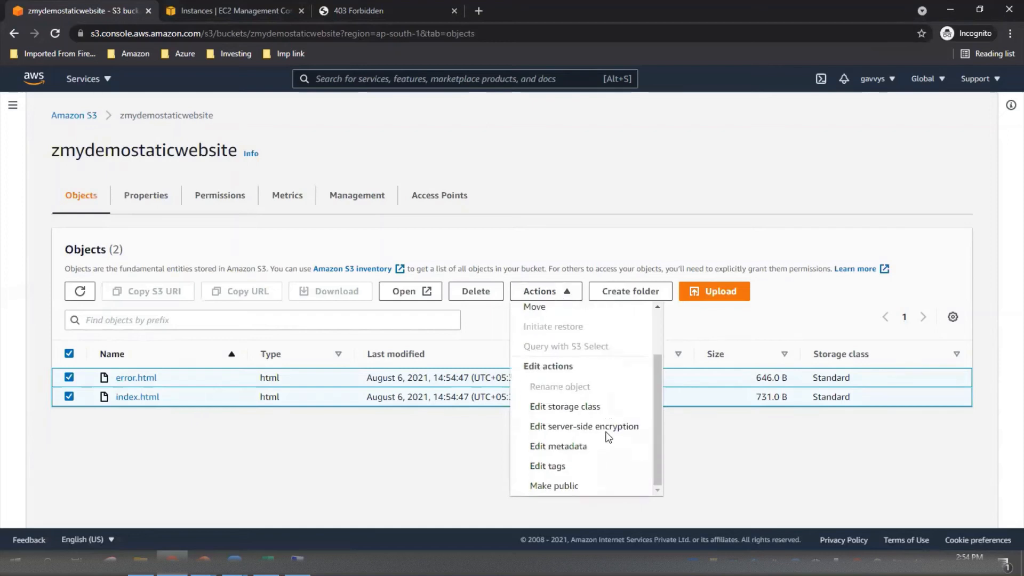
pyautogui.click(543, 486)
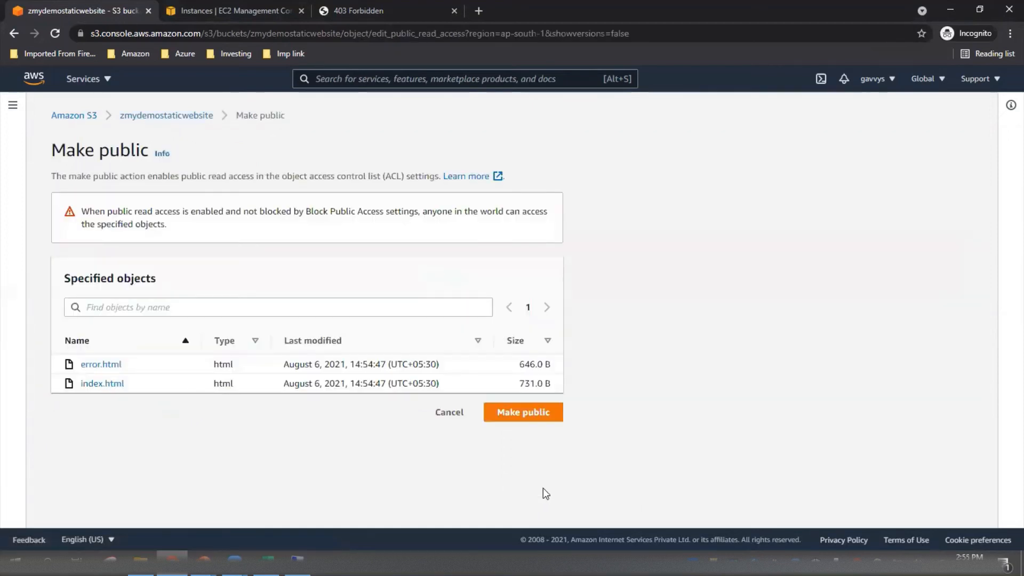
pyautogui.click(527, 423)
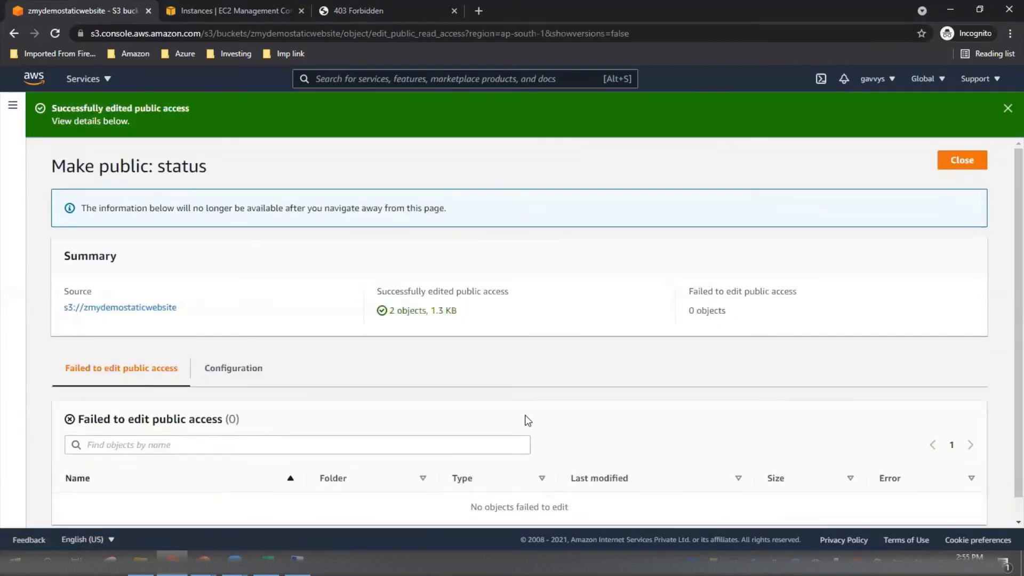
pyautogui.click(960, 161)
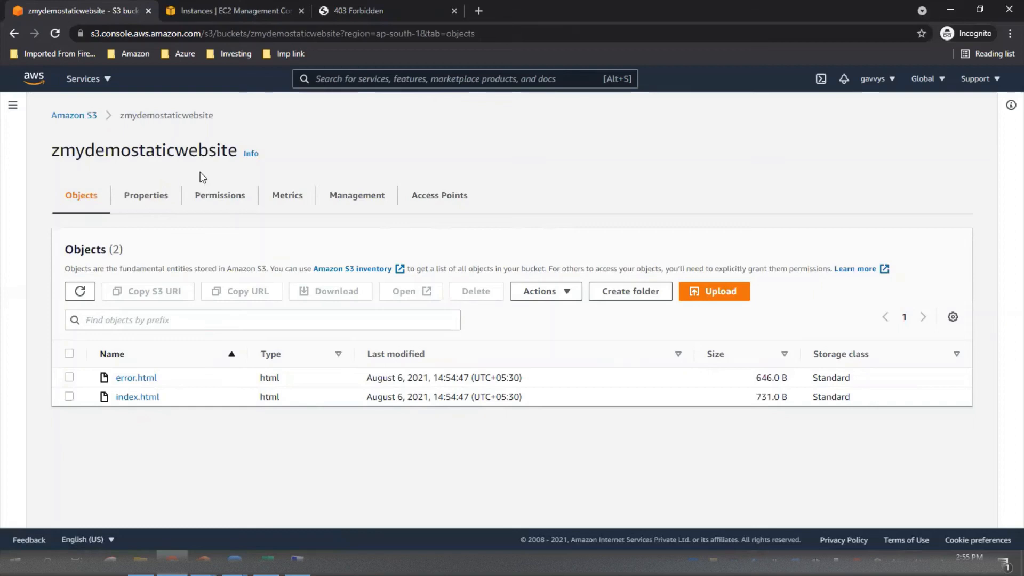
# Reload the bucket website endpoint in its already open browser tab to test the site.
pyautogui.click(371, 13)
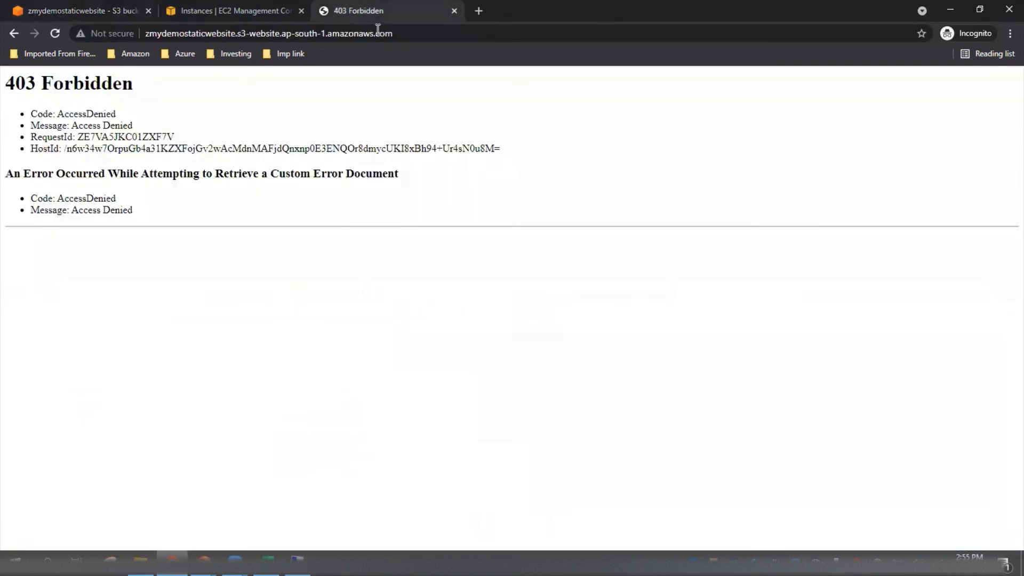
pyautogui.click(404, 32)
pyautogui.press('Return')
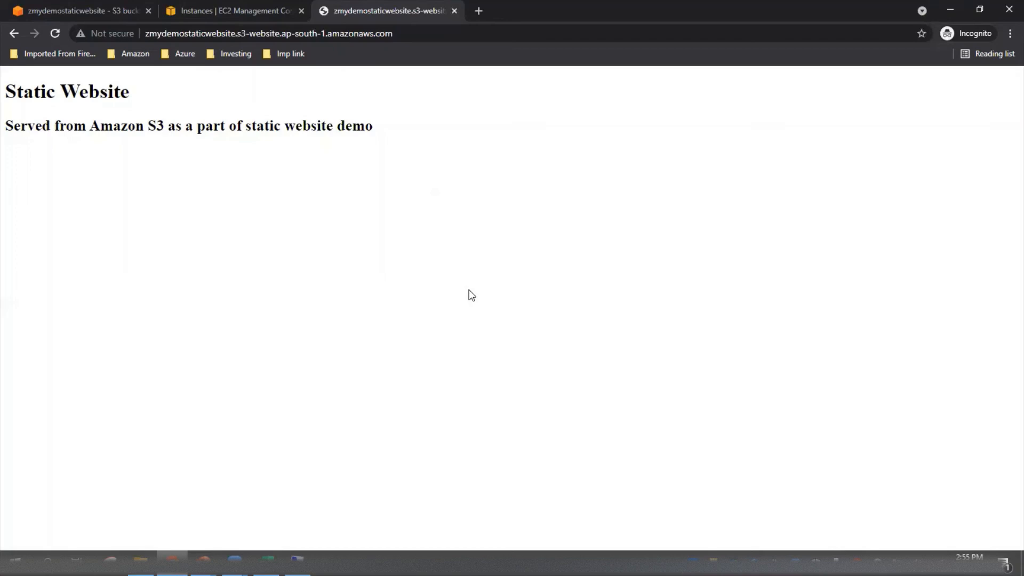
# Switch to the File Explorer window showing New folder and open index.html with Notepad.
pyautogui.hotkey('alt', 'Tab')
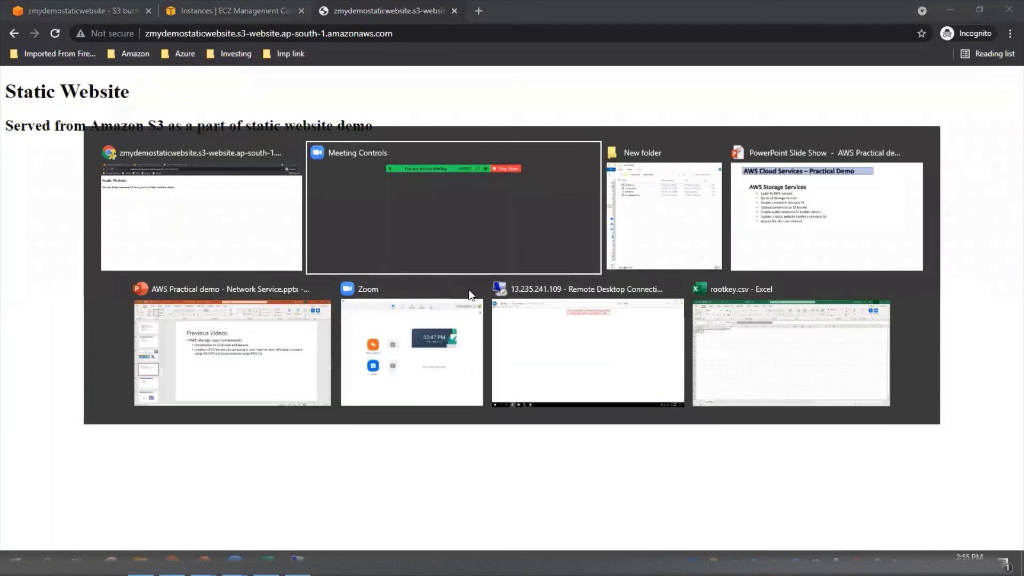
pyautogui.click(667, 227)
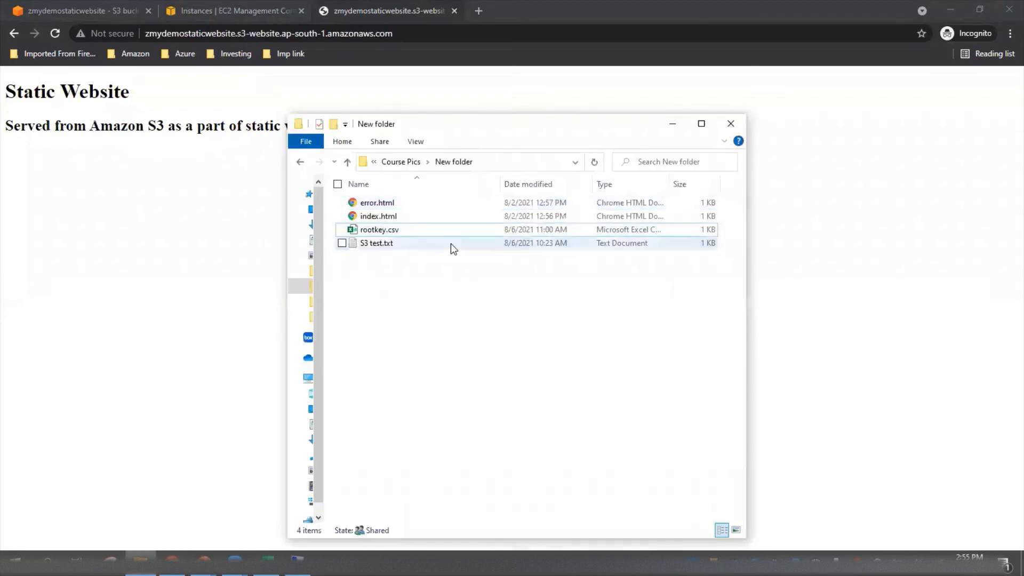
pyautogui.rightClick(377, 216)
pyautogui.moveTo(377, 277)
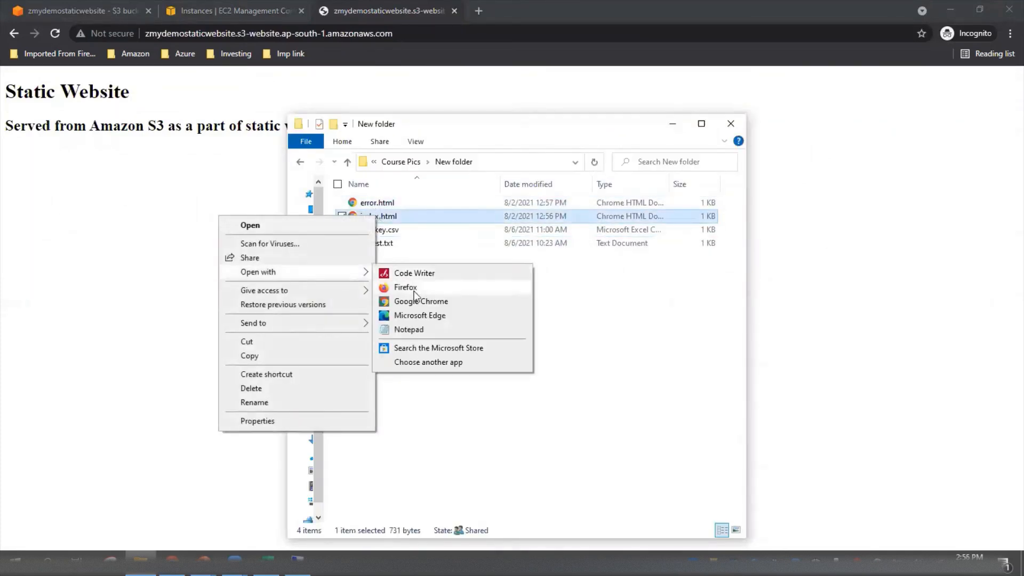
pyautogui.click(421, 330)
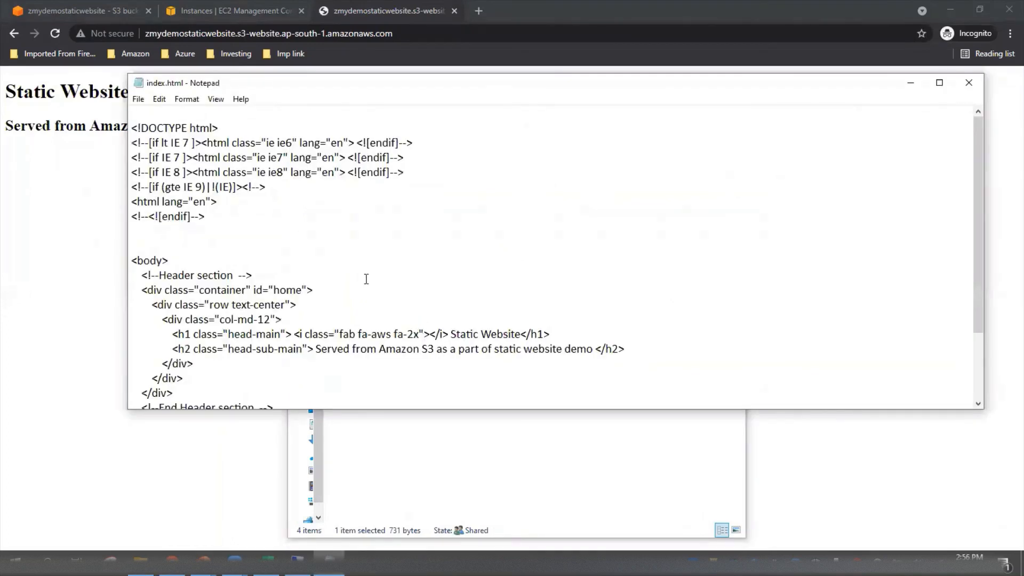
# Append "- the updated content" to the h2 text after "static website demo", save index.html and close Notepad.
pyautogui.scroll(-2, 352, 265)
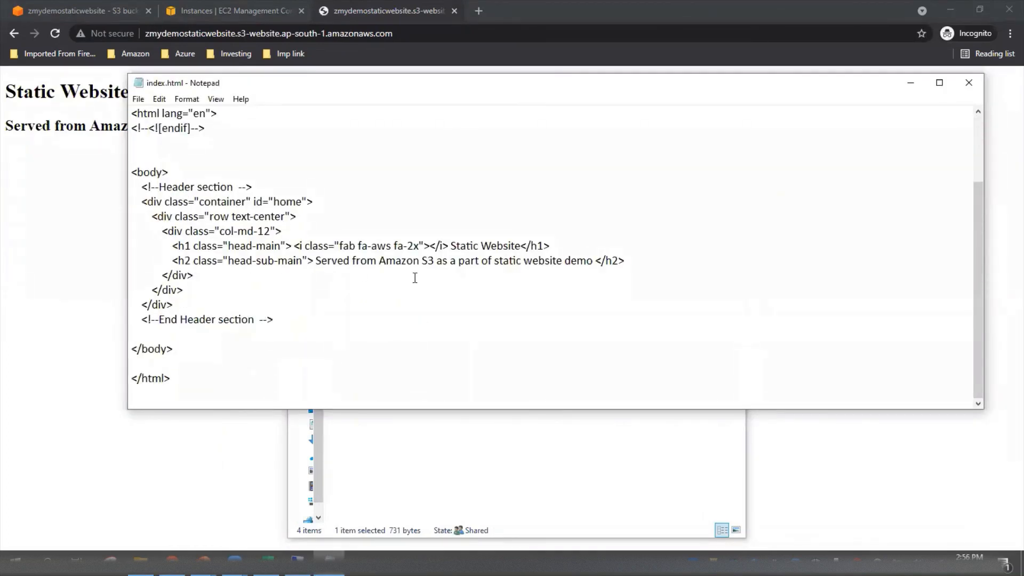
pyautogui.click(592, 261)
pyautogui.write('- the update')
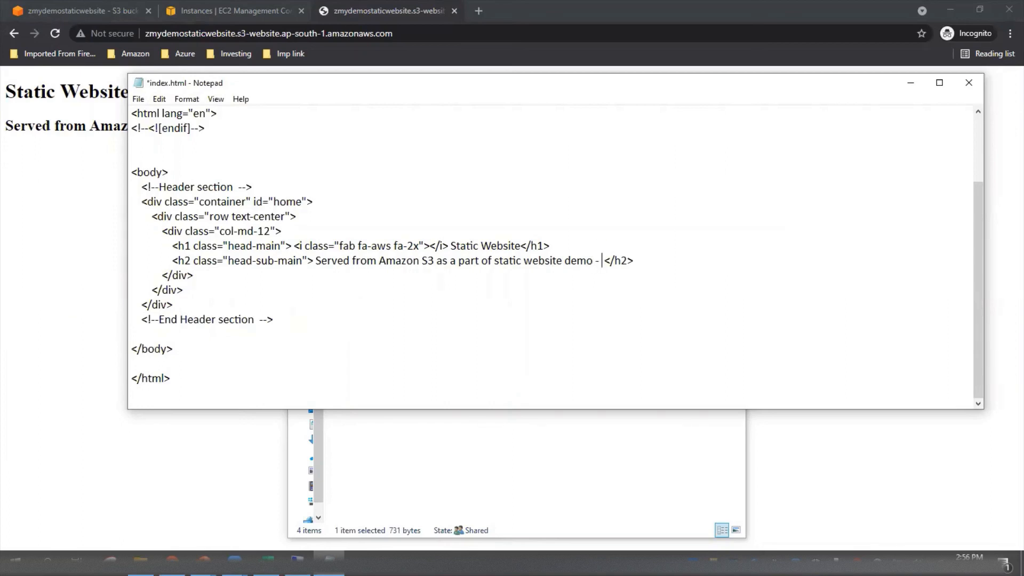
pyautogui.write('d c')
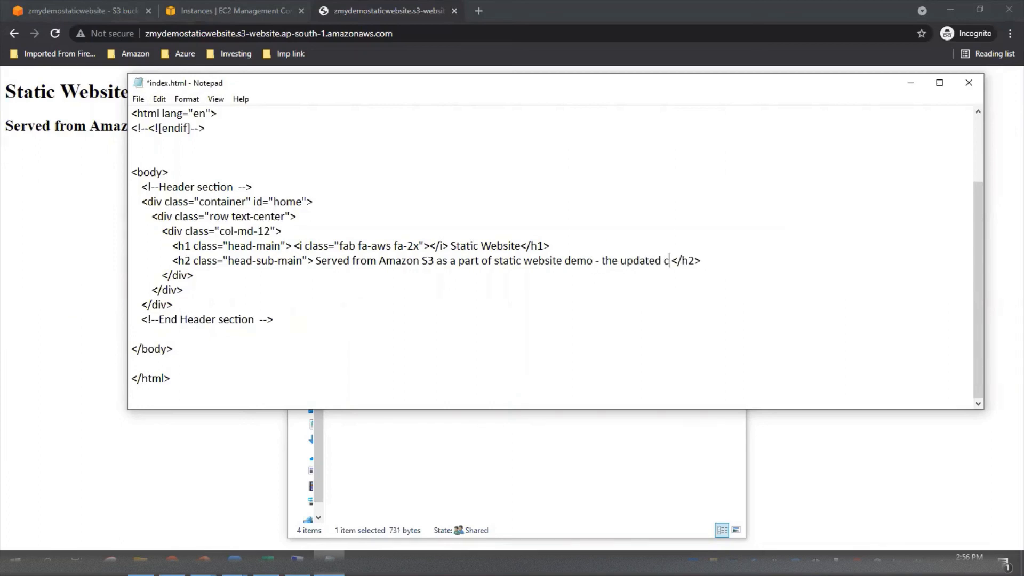
pyautogui.write('ontent')
pyautogui.hotkey('ctrl', 's')
pyautogui.click(969, 83)
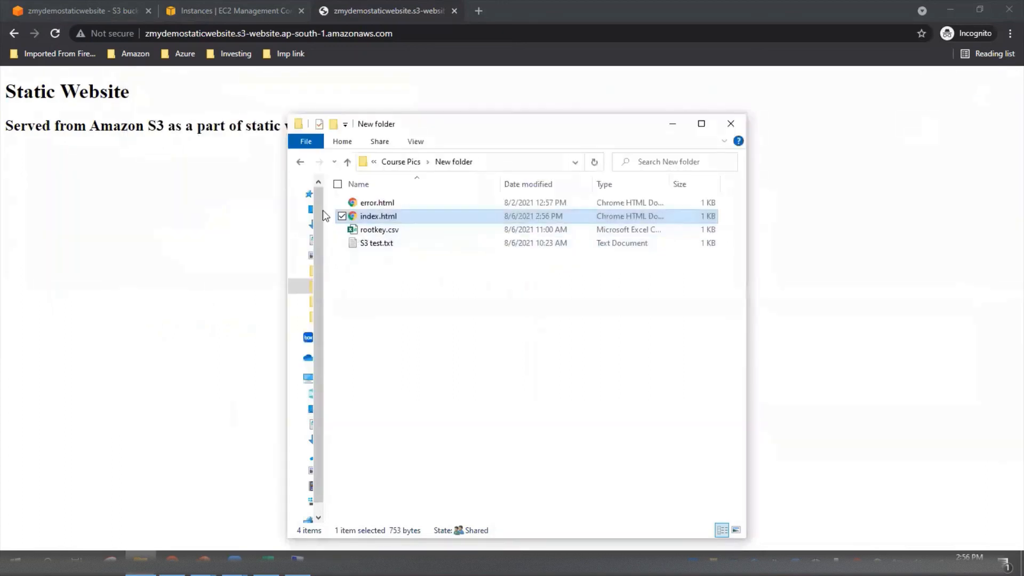
# Switch to the zmydemostaticwebsite bucket in the S3 console, permanently delete its index.html object, and close the deletion status page.
pyautogui.click(143, 174)
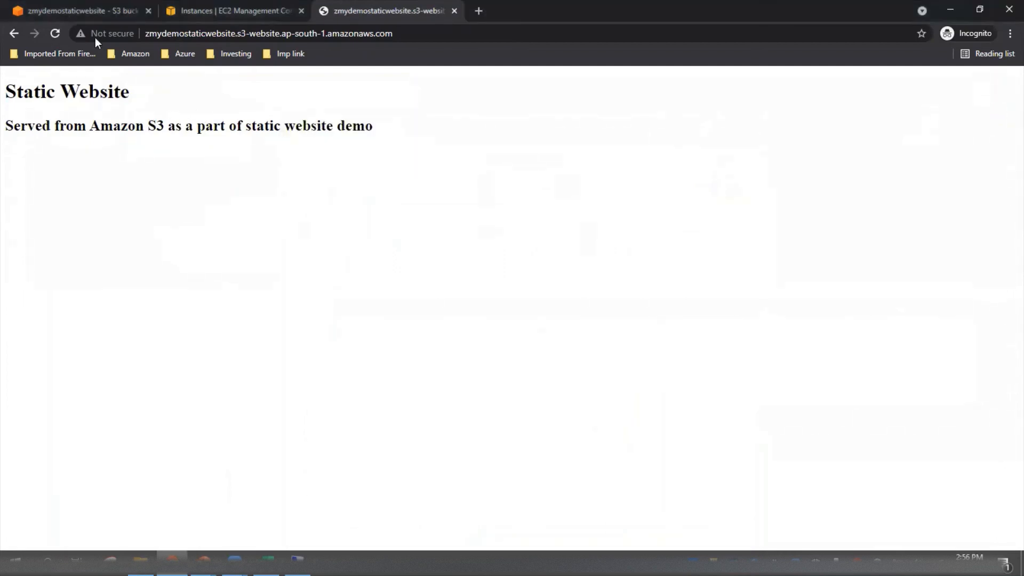
pyautogui.click(91, 12)
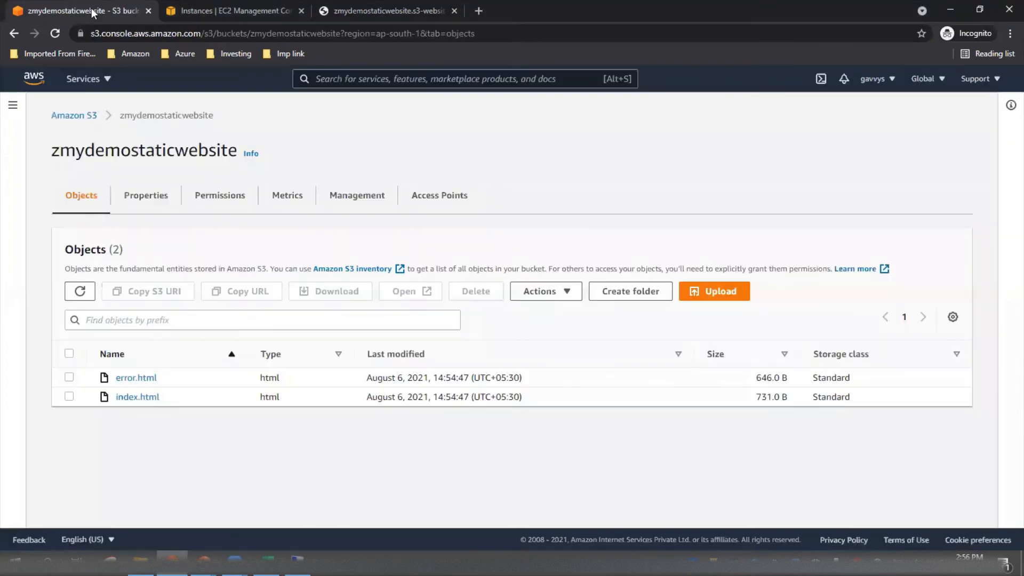
pyautogui.click(69, 396)
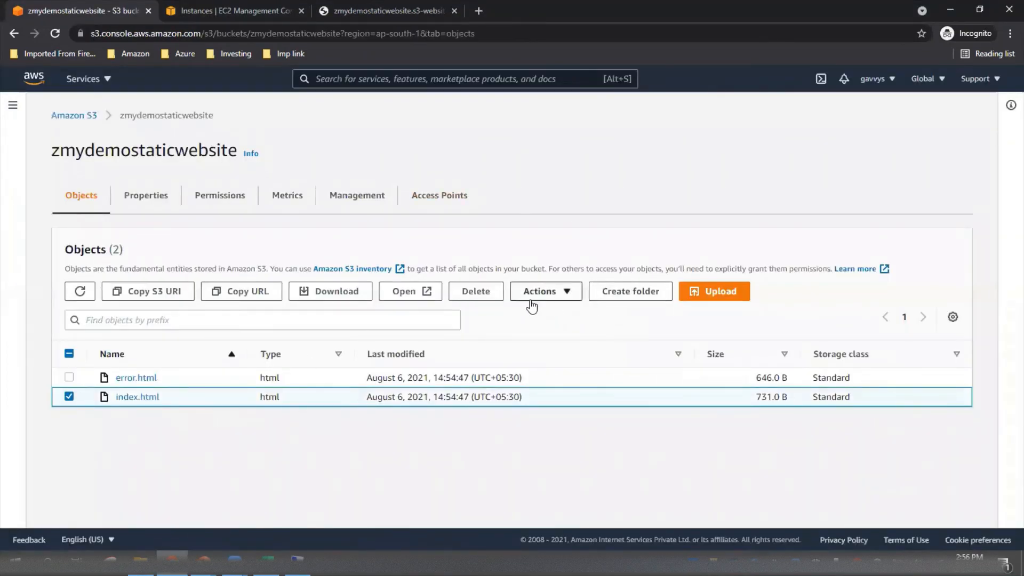
pyautogui.click(476, 291)
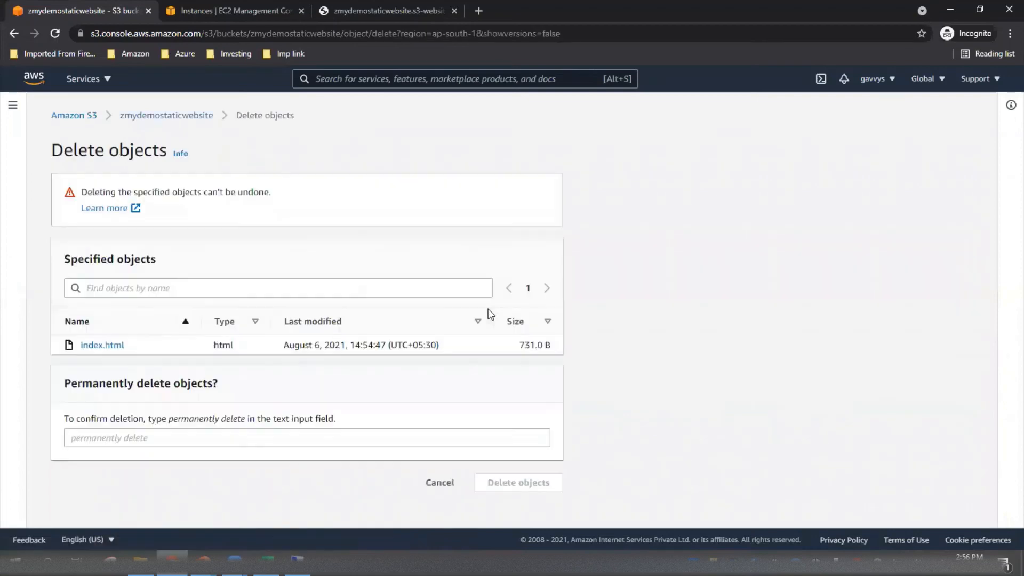
pyautogui.click(192, 436)
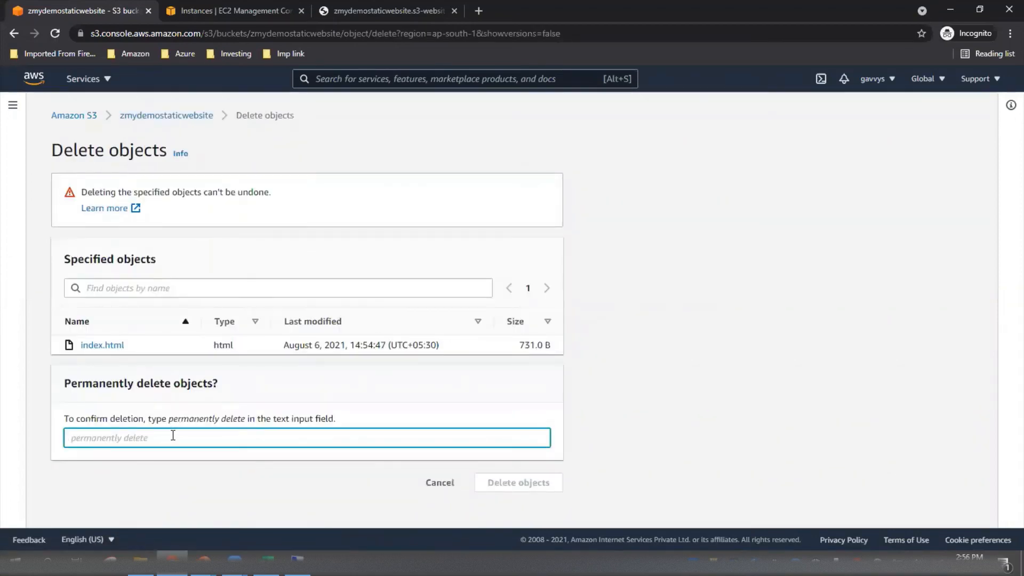
pyautogui.write('permanently delete')
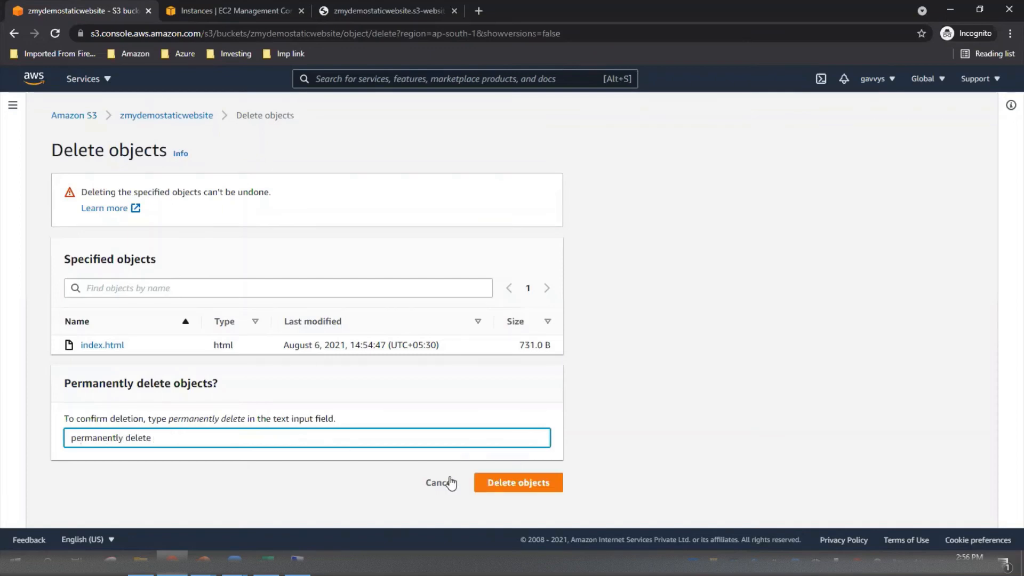
pyautogui.click(494, 483)
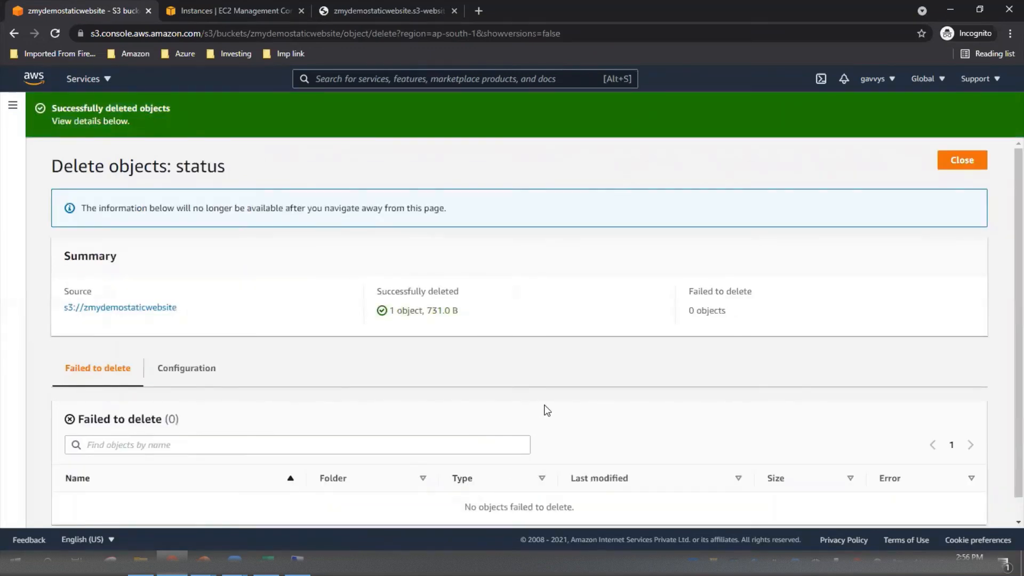
pyautogui.scroll(-1, 940, 226)
pyautogui.click(960, 140)
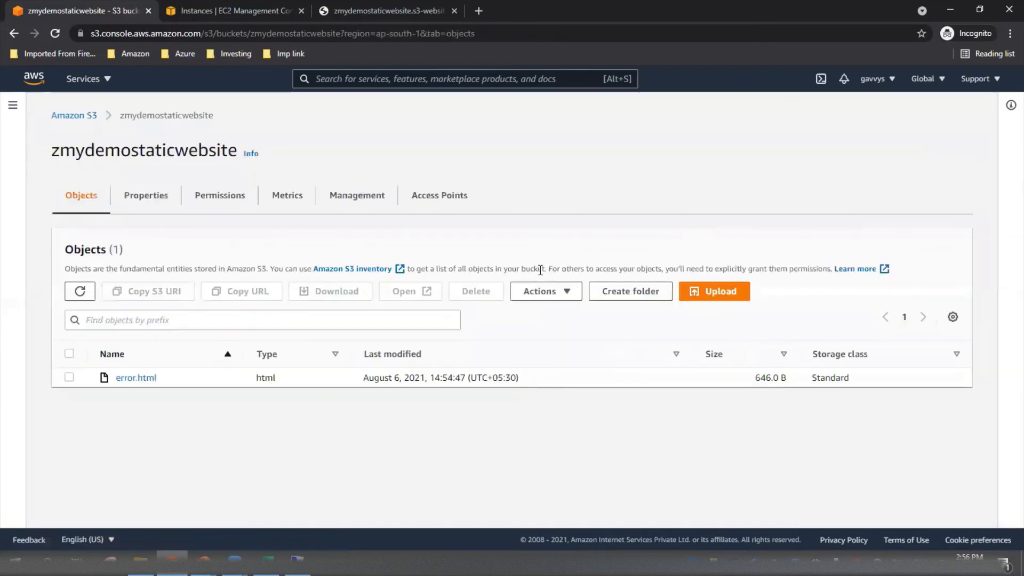
# Upload the edited index.html from New folder to the bucket and close the upload status page.
pyautogui.click(703, 294)
pyautogui.click(454, 273)
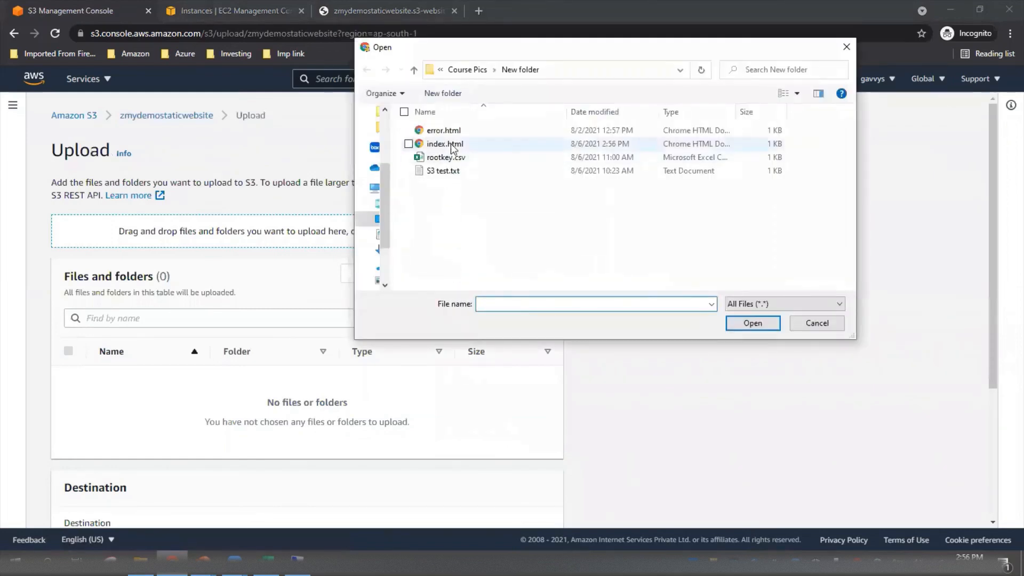
pyautogui.click(451, 144)
pyautogui.click(753, 323)
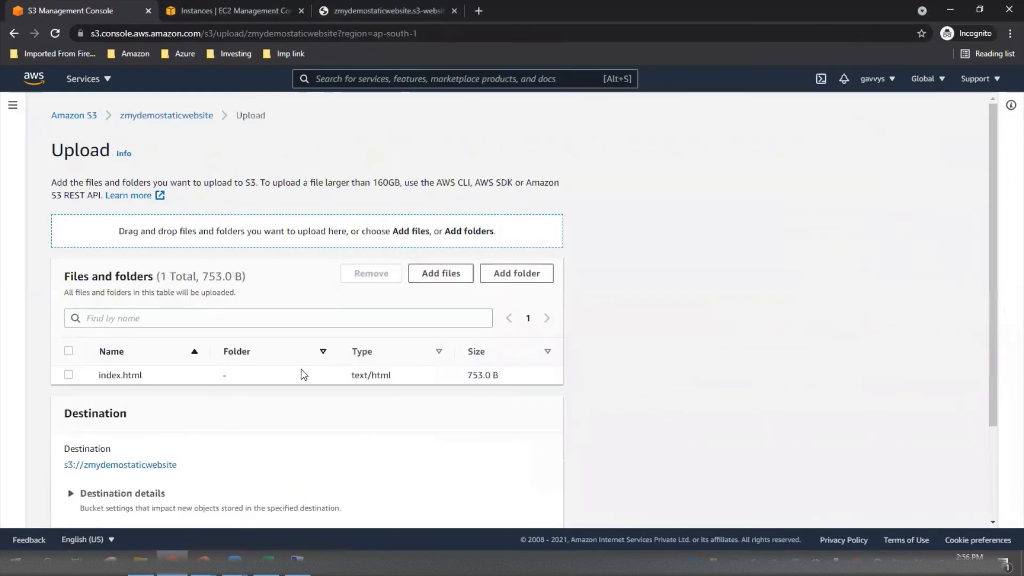
pyautogui.scroll(-2, 299, 370)
pyautogui.click(532, 505)
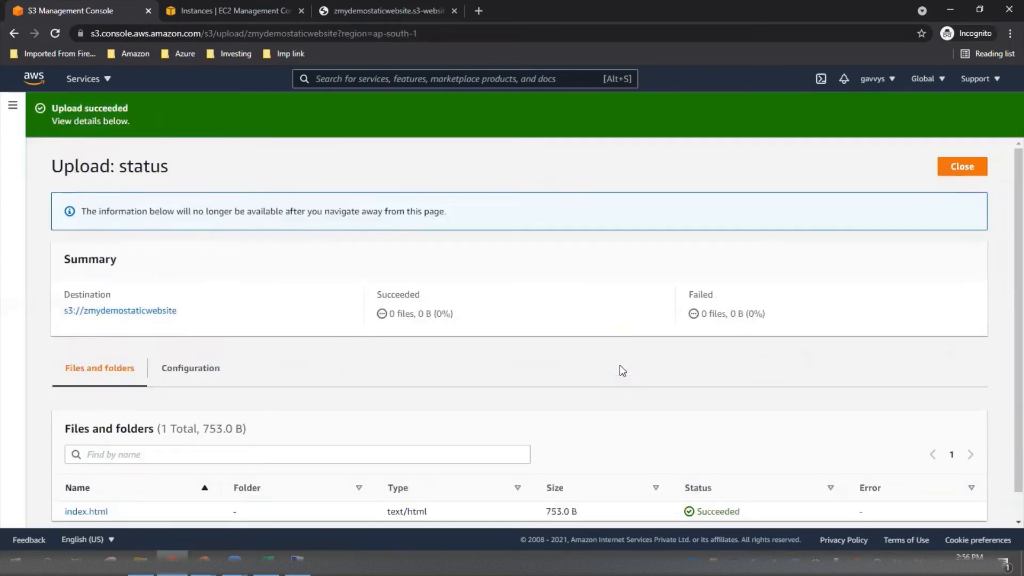
pyautogui.click(959, 179)
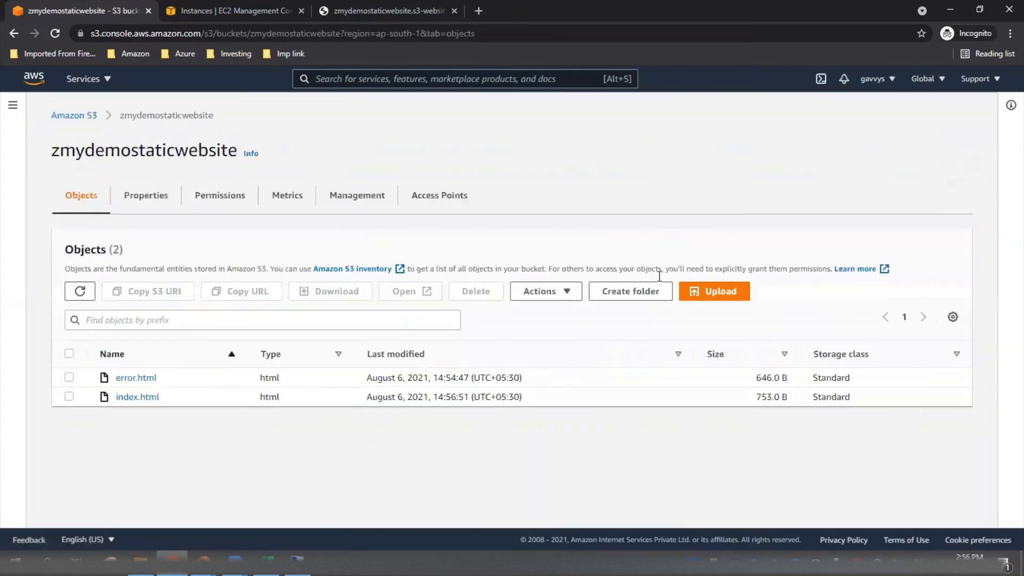
# Make the newly uploaded index.html public and close the status page.
pyautogui.click(69, 397)
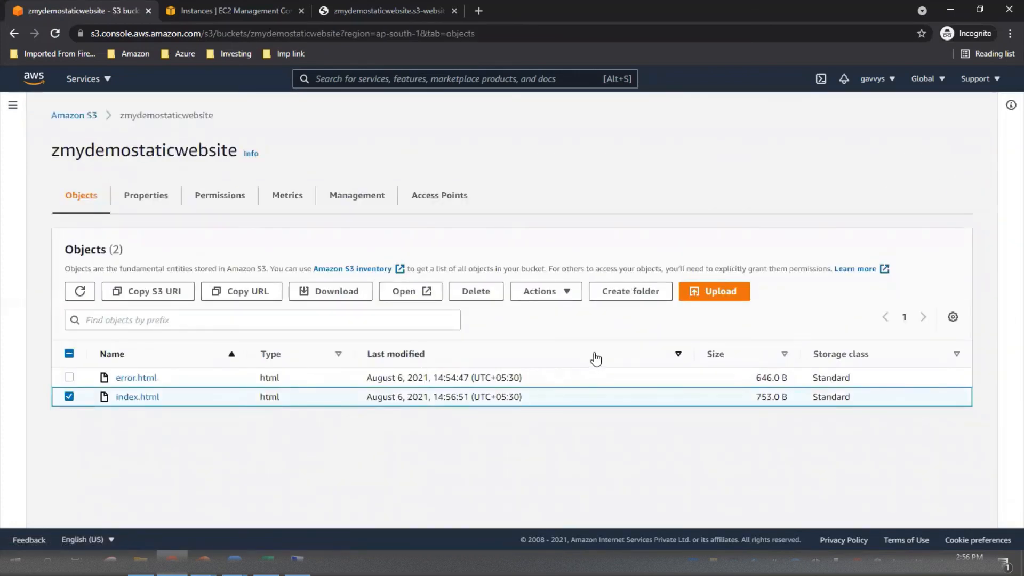
pyautogui.click(572, 300)
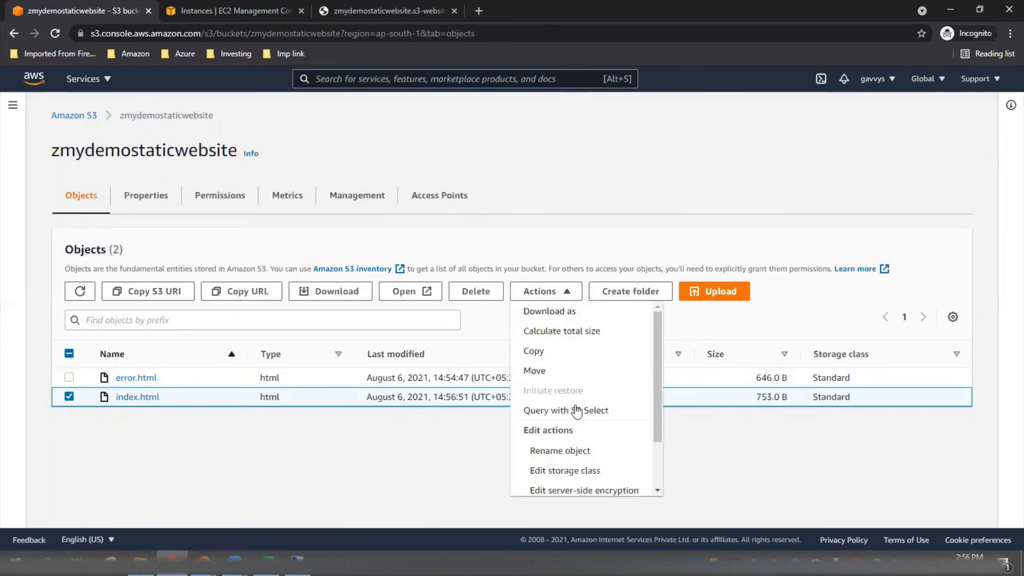
pyautogui.scroll(-1, 581, 422)
pyautogui.click(570, 487)
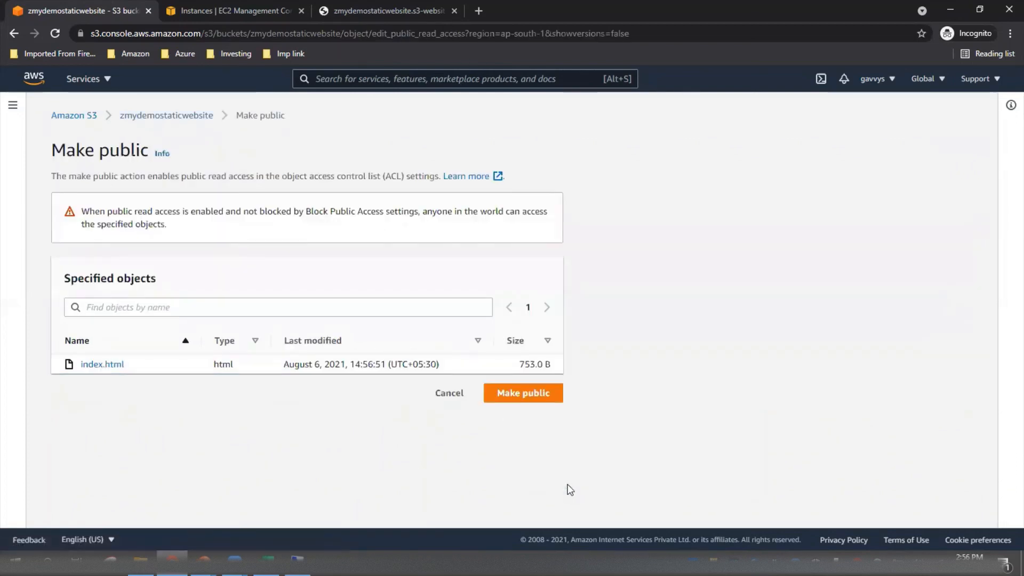
pyautogui.click(529, 397)
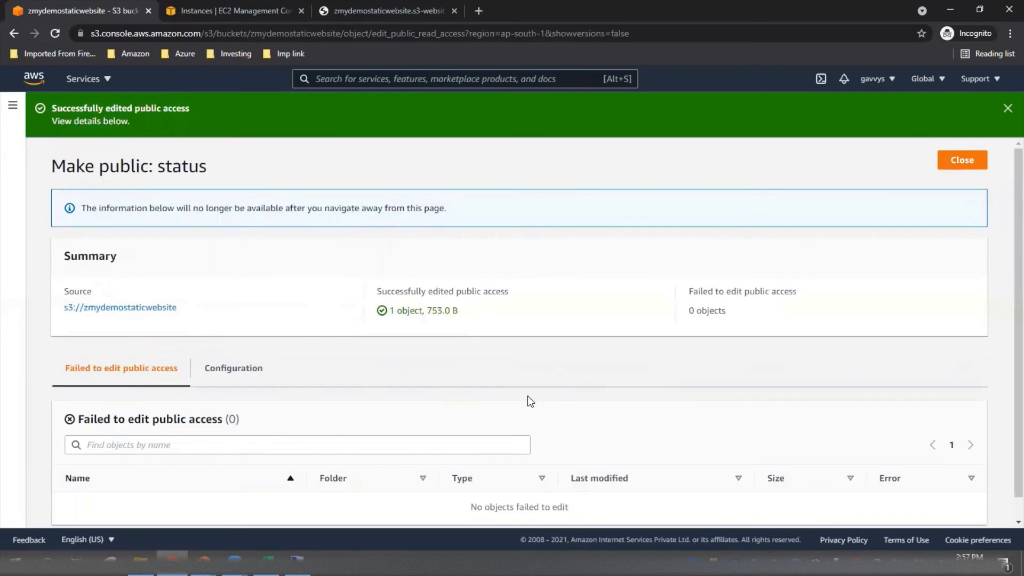
pyautogui.click(958, 162)
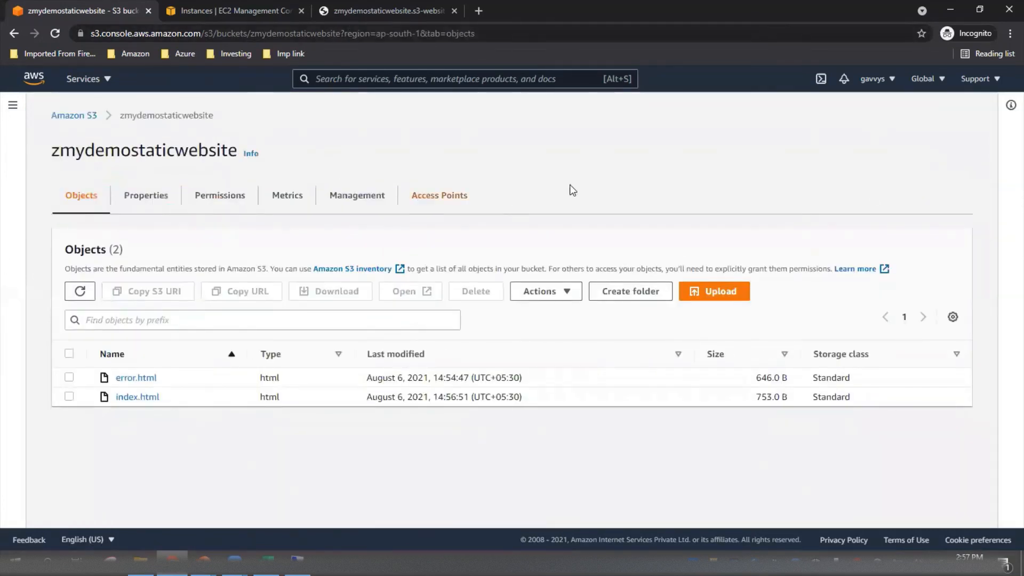
# Reload the bucket website endpoint in its open browser tab and check the heading text on the page.
pyautogui.click(388, 8)
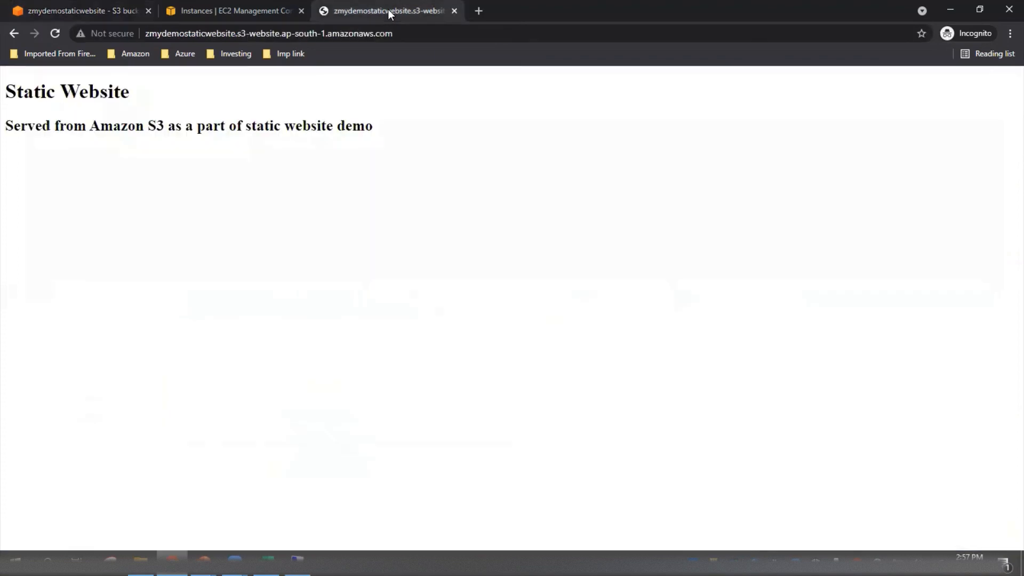
pyautogui.click(419, 34)
pyautogui.press('Return')
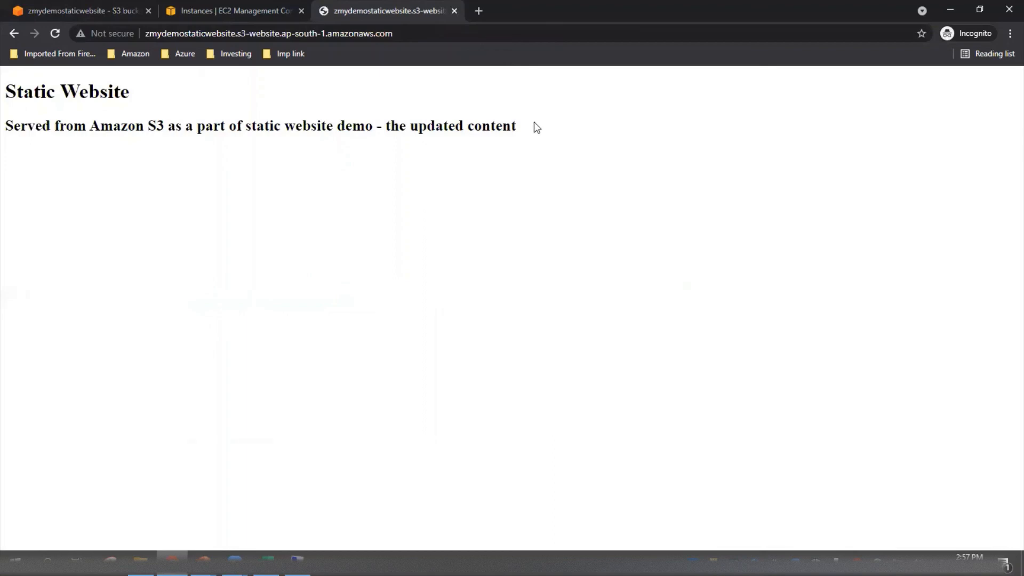
pyautogui.moveTo(522, 127); pyautogui.dragTo(5, 90)
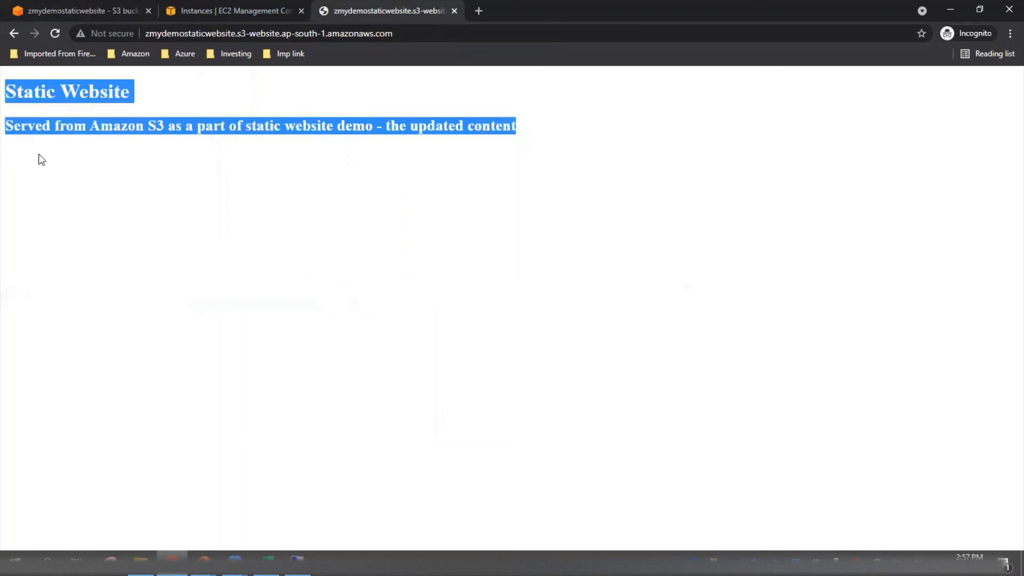
pyautogui.click(85, 194)
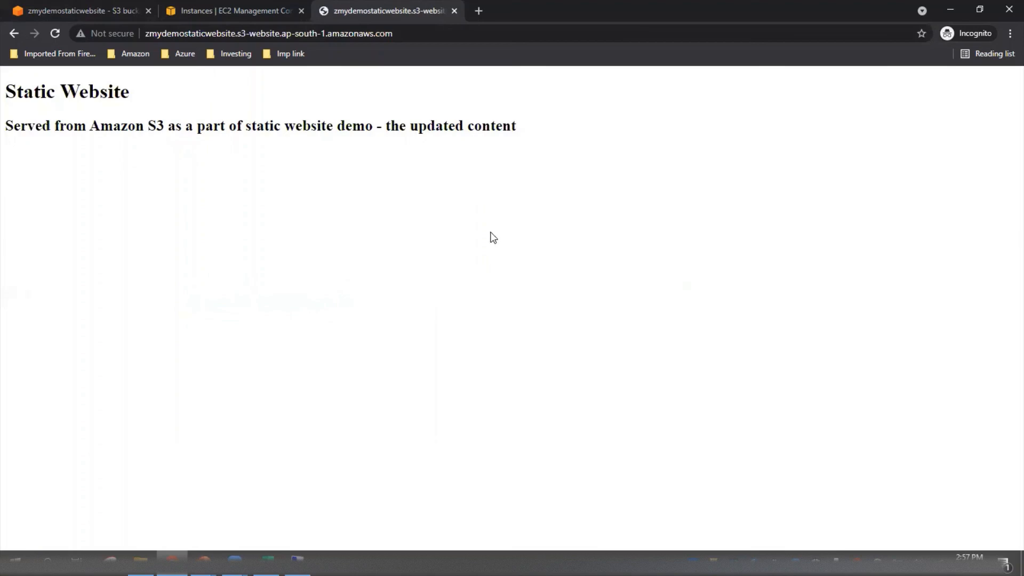
# Return to the zmydemostaticwebsite bucket in the S3 console and view the static website hosting section of its properties.
pyautogui.click(82, 11)
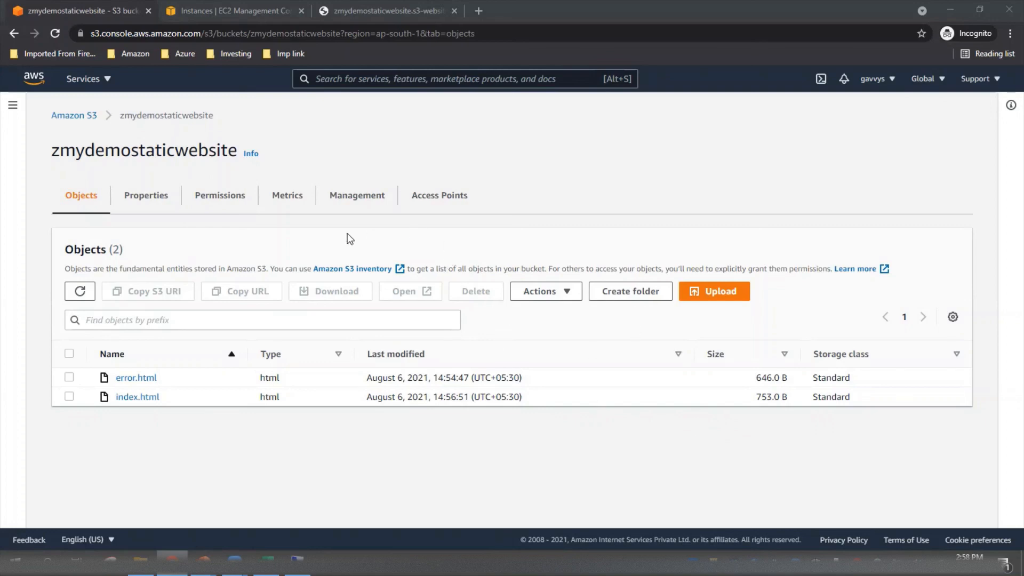
pyautogui.click(151, 196)
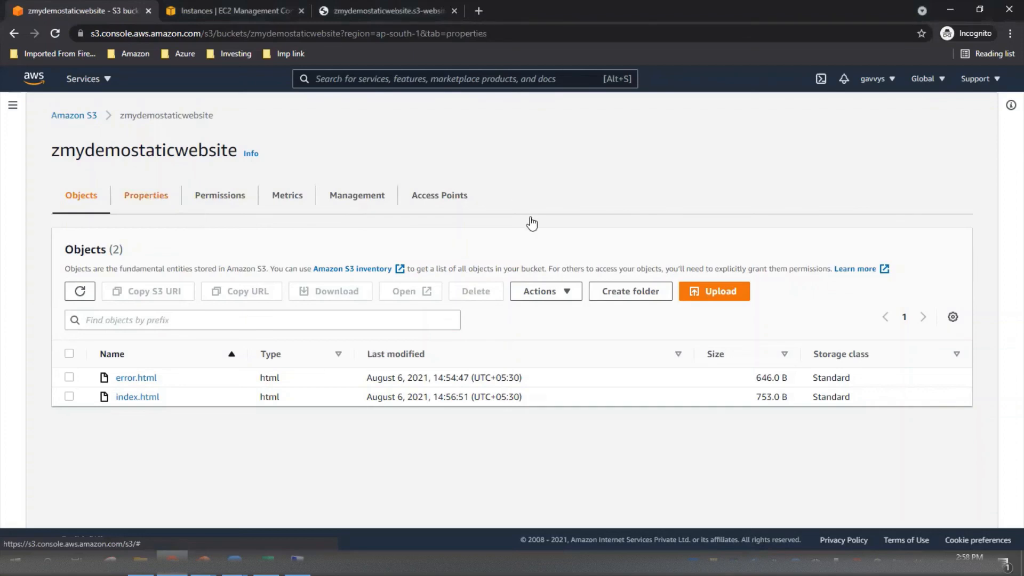
pyautogui.scroll(-20, 556, 257)
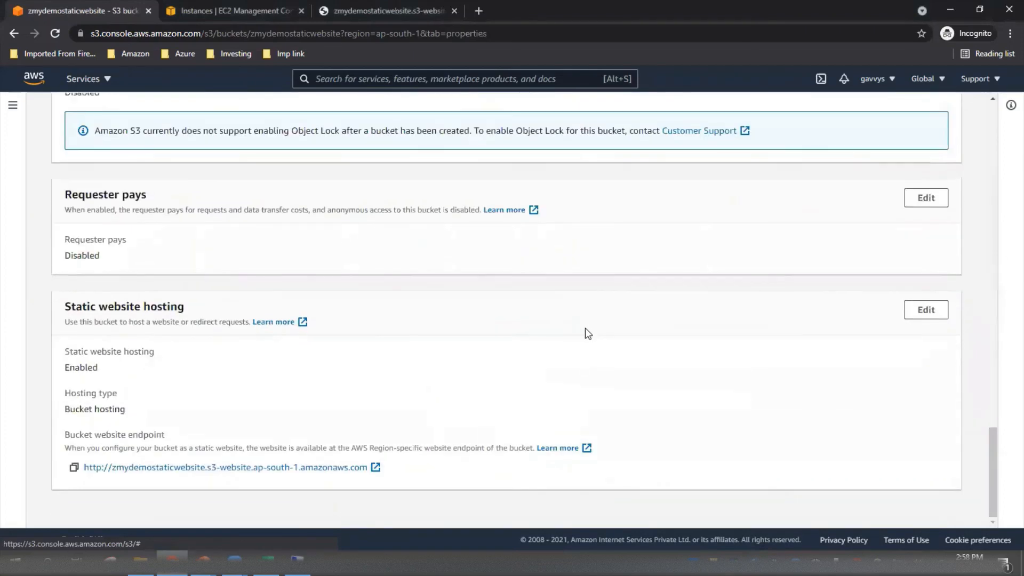